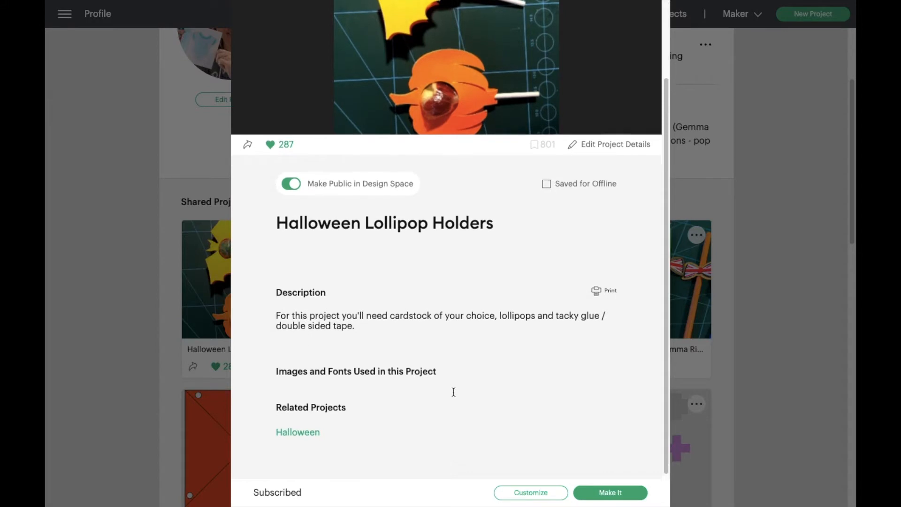
Review the Halloween Lollipop Holders project details and open the project for customizing
{"action": "scroll", "coordinate": [407, 421], "scroll_direction": "down", "scroll_amount": 5}
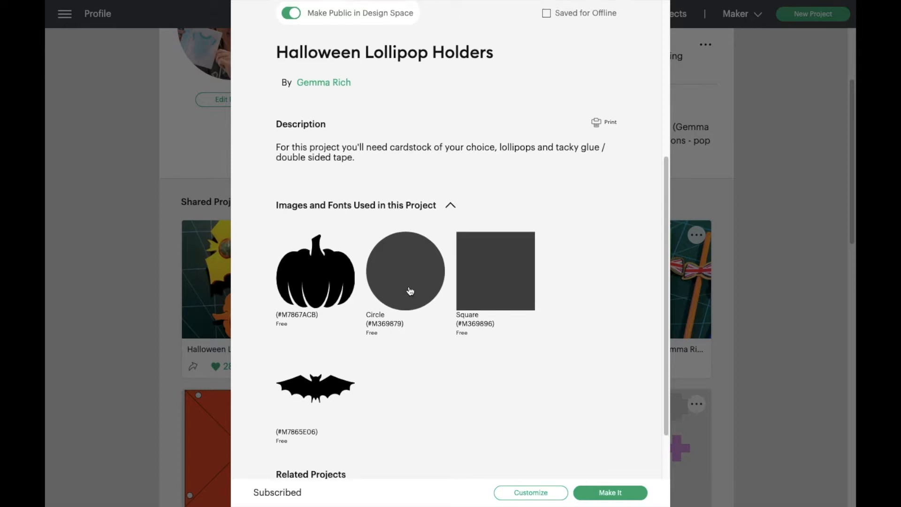
{"action": "scroll", "coordinate": [413, 272], "scroll_direction": "up", "scroll_amount": 6}
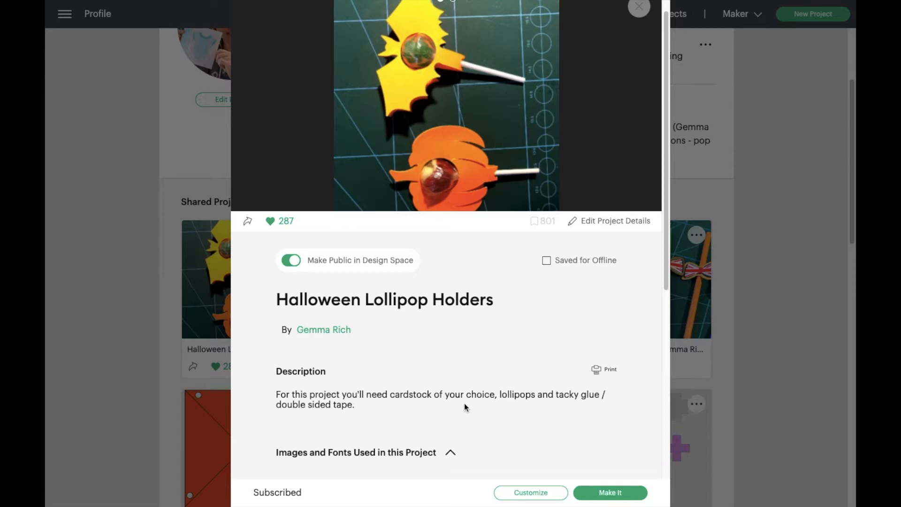
{"action": "left_click", "coordinate": [539, 498]}
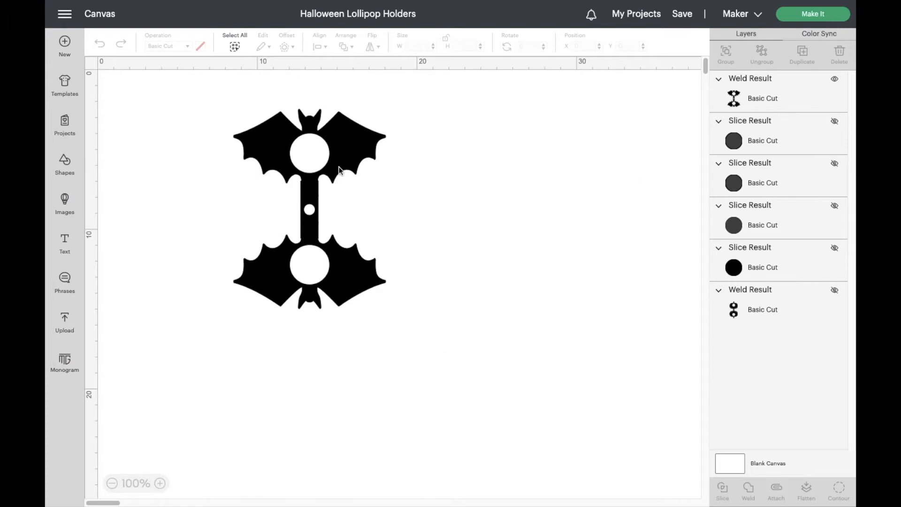
Show the hidden pumpkin holder and place the pumpkin and bat holders side by side, leaving the canvas area beside them free
{"action": "left_click", "coordinate": [835, 294]}
{"action": "left_click_drag", "start_coordinate": [305, 178], "coordinate": [581, 180]}
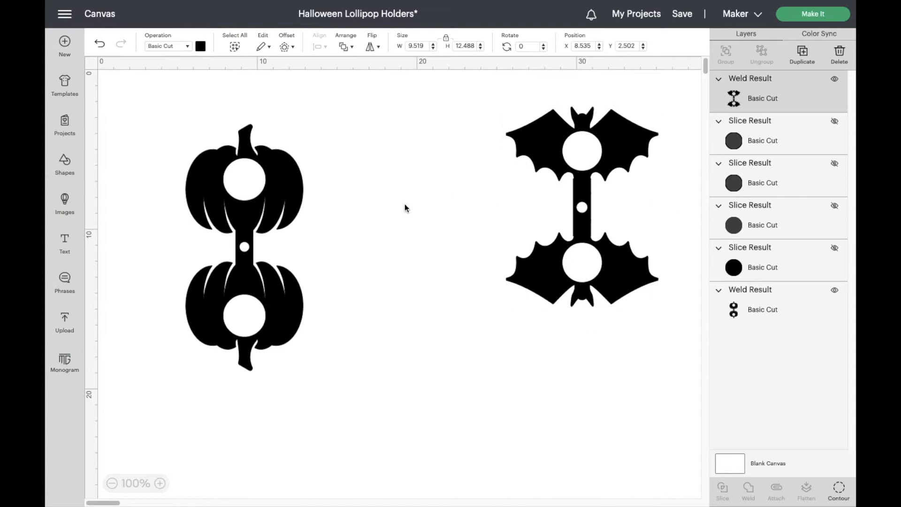
{"action": "left_click_drag", "start_coordinate": [290, 205], "coordinate": [474, 173]}
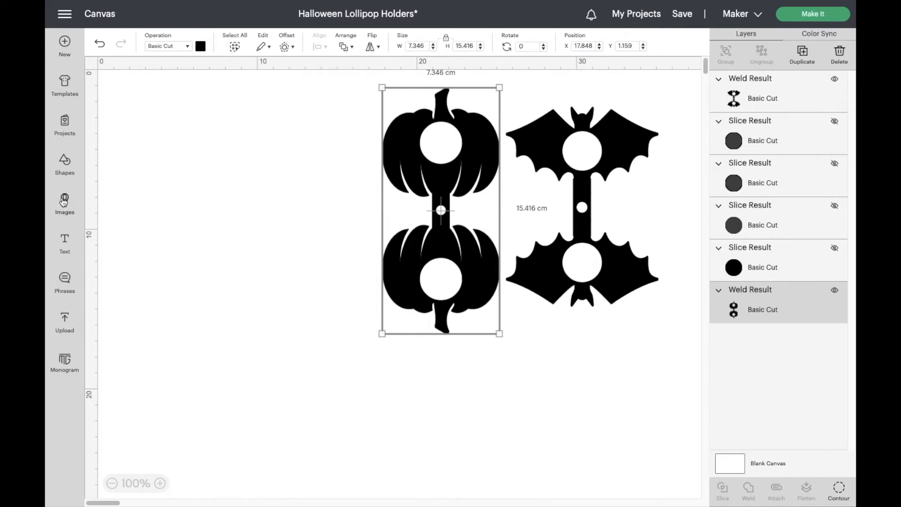
Search the image library for "halloween" and filter the images to Single layer and Cut Only
{"action": "left_click", "coordinate": [64, 200]}
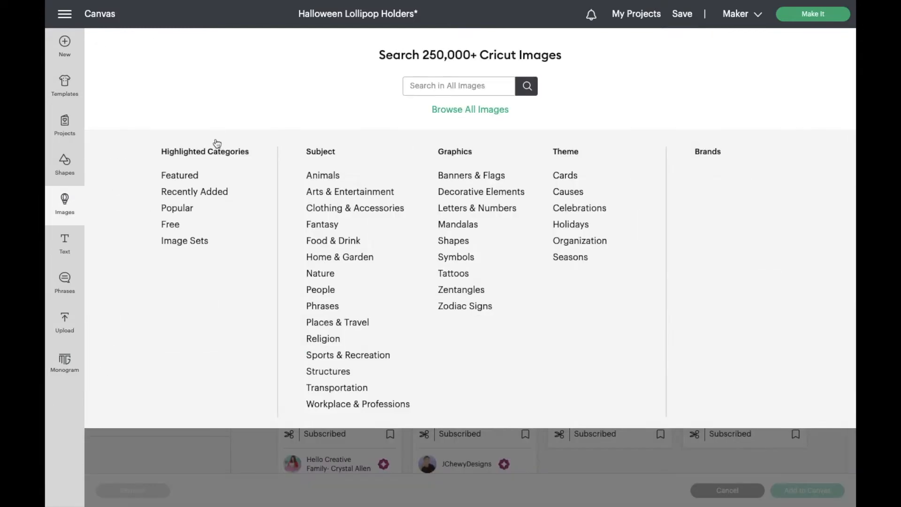
{"action": "type", "text": "halloween"}
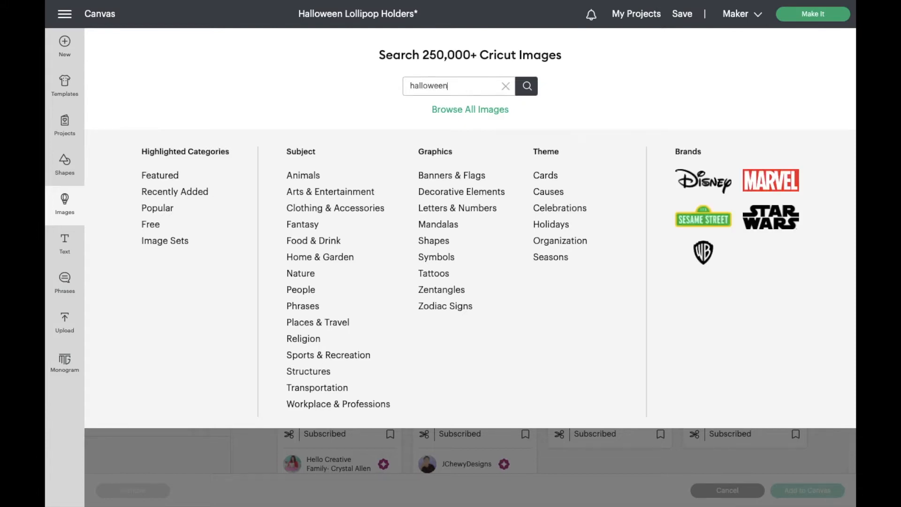
{"action": "key", "text": "Return"}
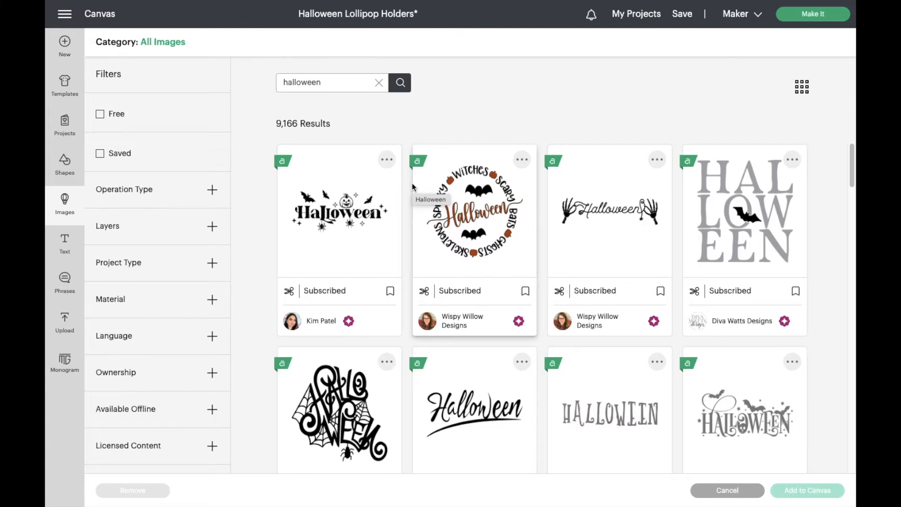
{"action": "left_click", "coordinate": [213, 227]}
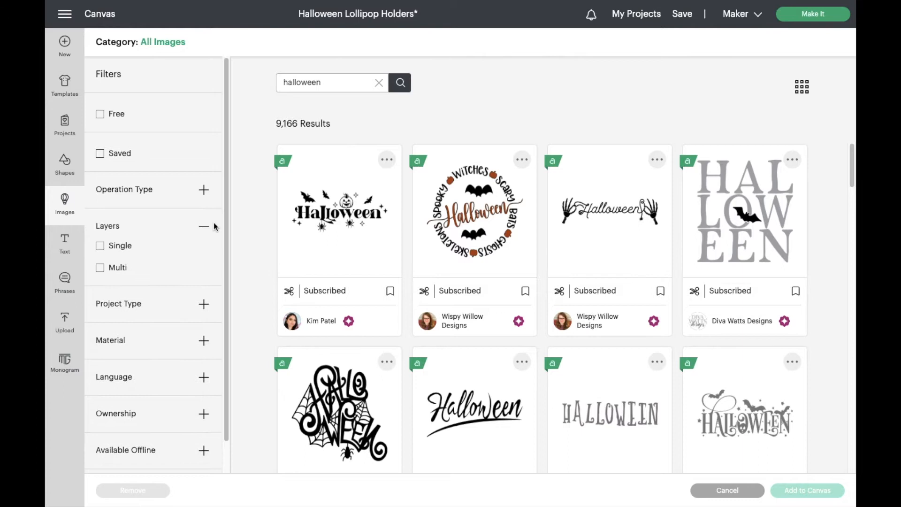
{"action": "left_click", "coordinate": [100, 246]}
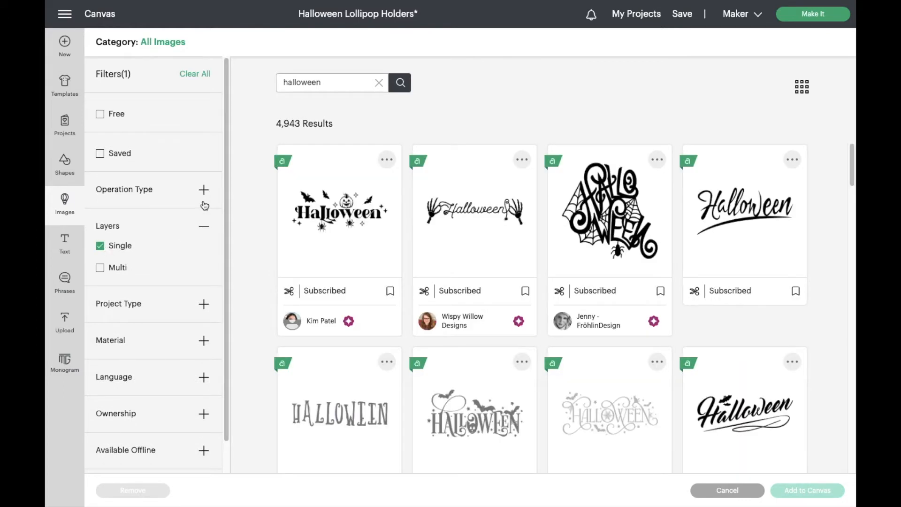
{"action": "left_click", "coordinate": [203, 191]}
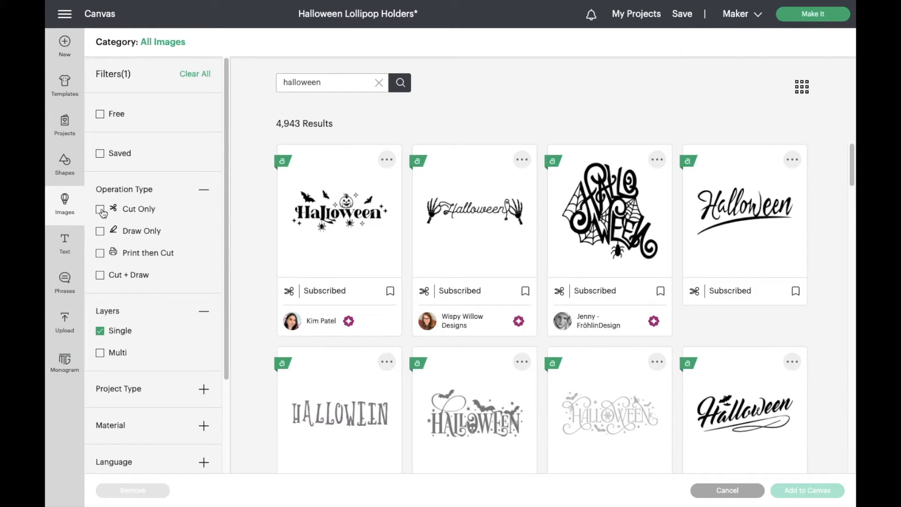
{"action": "left_click", "coordinate": [101, 210]}
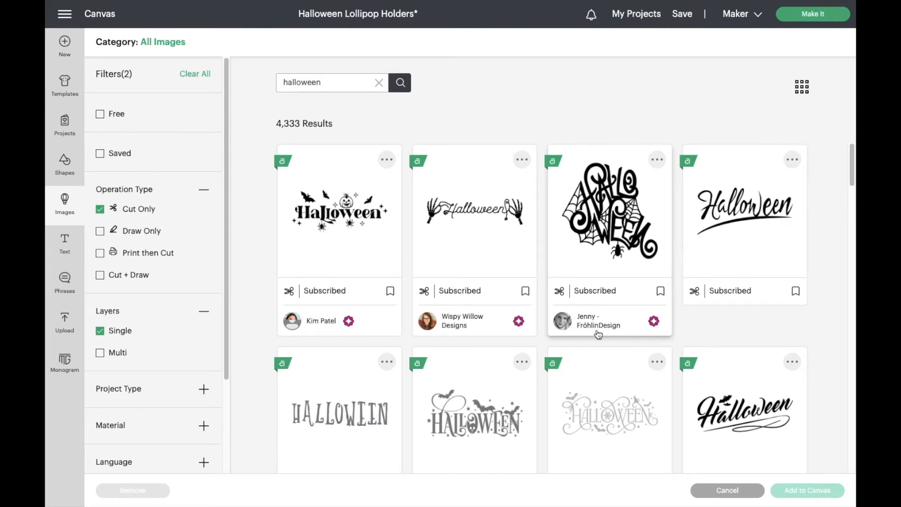
Search the images for "spider", add the spider with googly eyes and round feet to the canvas, and position it beside the pumpkin holder
{"action": "scroll", "coordinate": [601, 312], "scroll_direction": "down", "scroll_amount": 2}
{"action": "scroll", "coordinate": [598, 319], "scroll_direction": "down", "scroll_amount": 14}
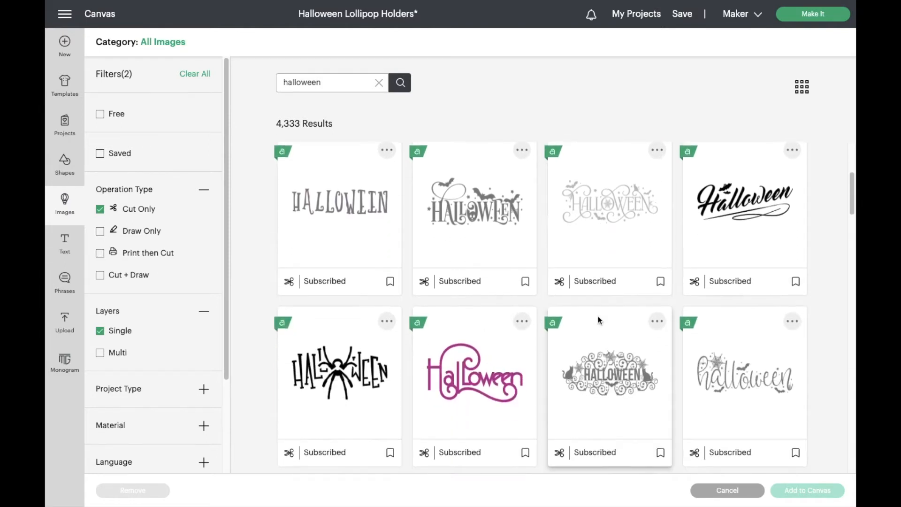
{"action": "scroll", "coordinate": [598, 316], "scroll_direction": "down", "scroll_amount": 8}
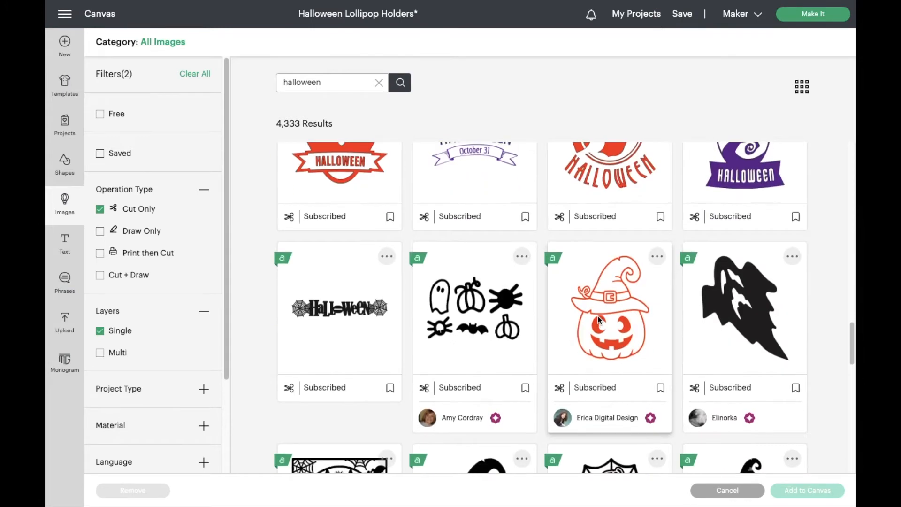
{"action": "scroll", "coordinate": [598, 316], "scroll_direction": "down", "scroll_amount": 4}
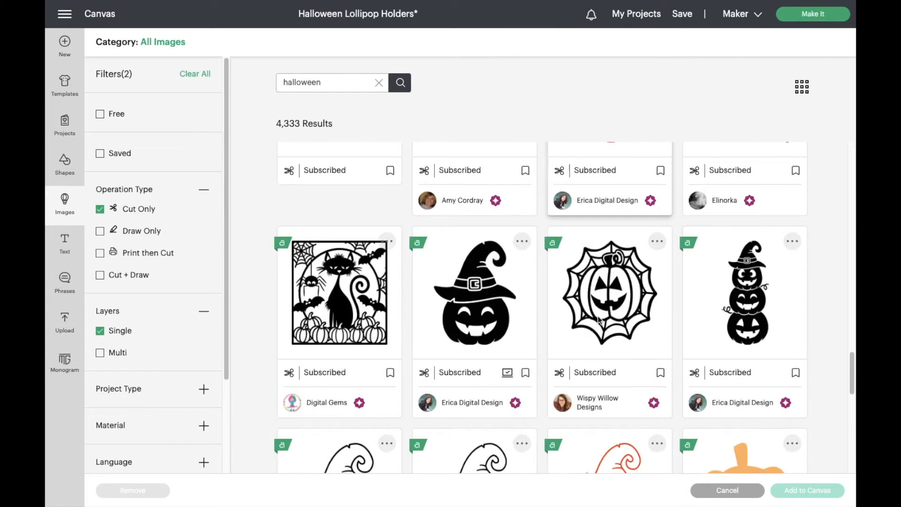
{"action": "scroll", "coordinate": [598, 319], "scroll_direction": "down", "scroll_amount": 4}
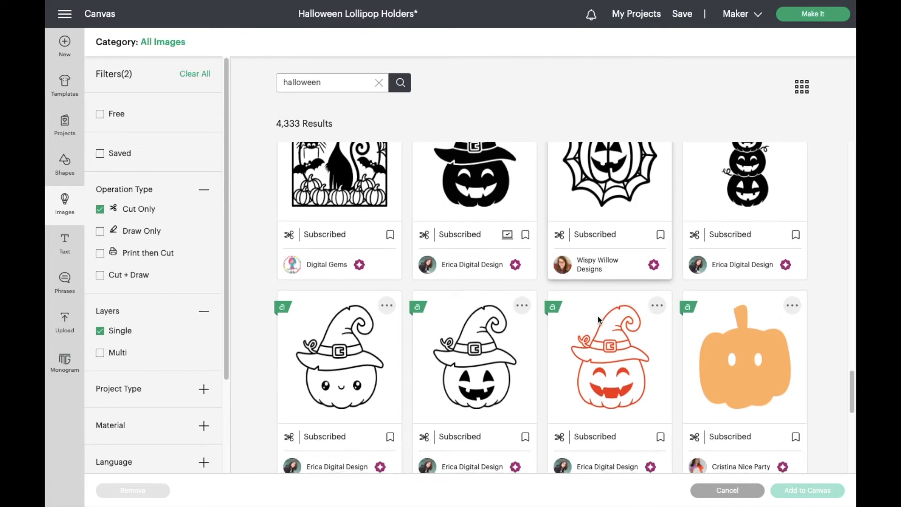
{"action": "type", "text": "spider"}
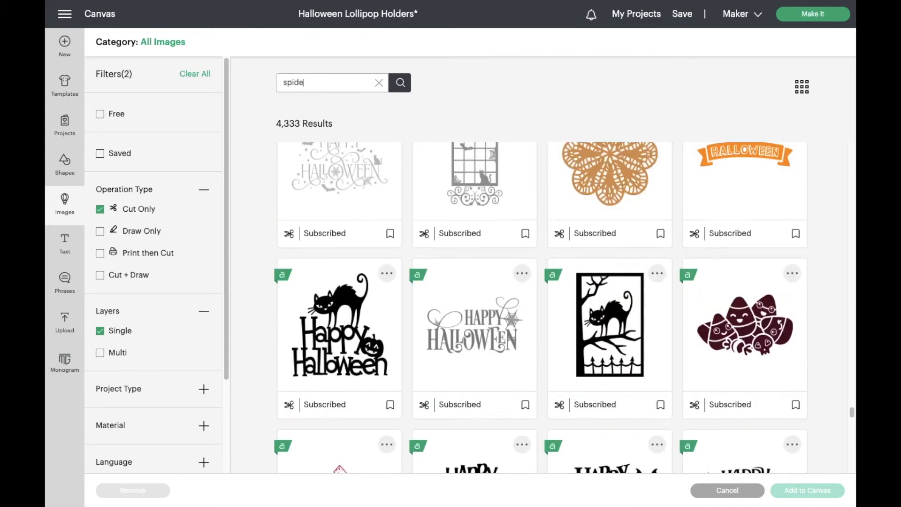
{"action": "key", "text": "Return"}
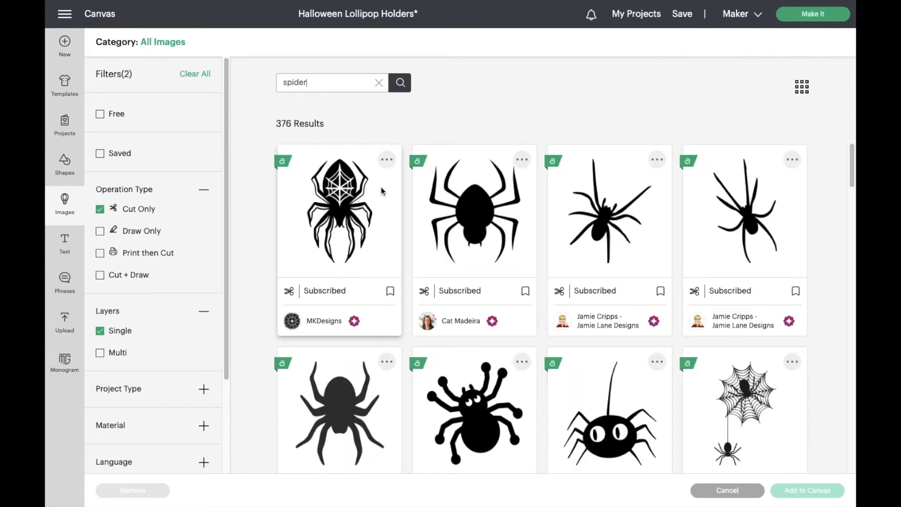
{"action": "scroll", "coordinate": [455, 251], "scroll_direction": "down", "scroll_amount": 3}
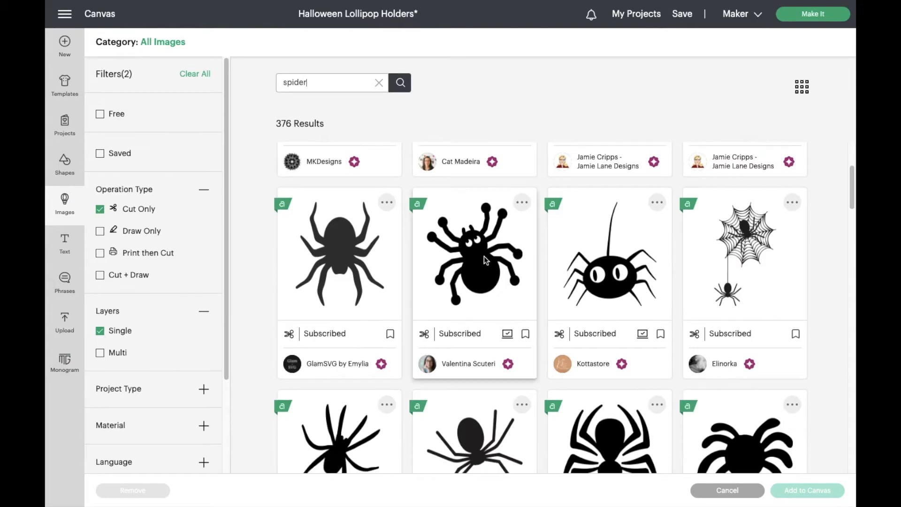
{"action": "left_click", "coordinate": [484, 255]}
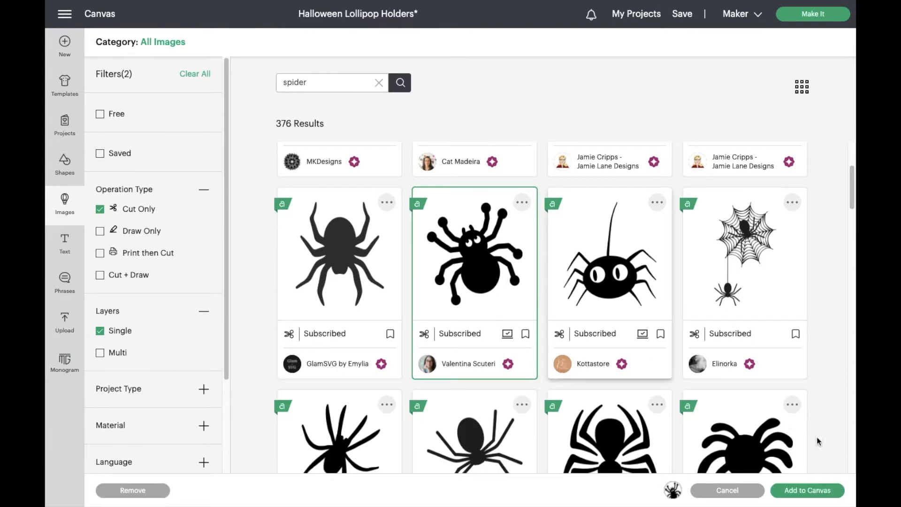
{"action": "left_click", "coordinate": [803, 491]}
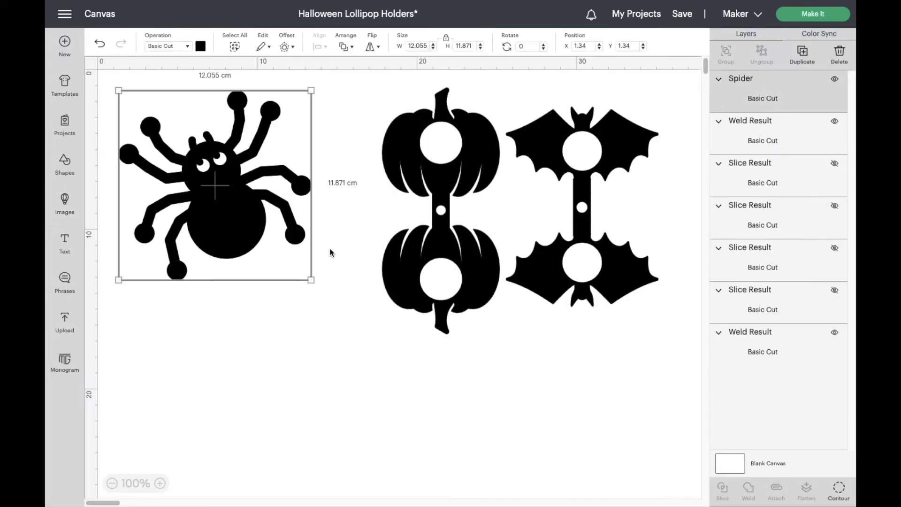
{"action": "left_click_drag", "start_coordinate": [225, 208], "coordinate": [243, 230]}
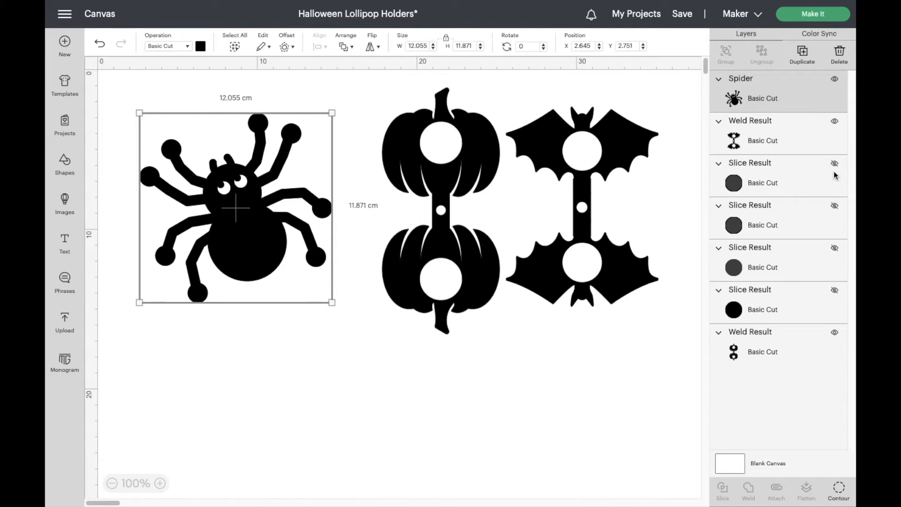
Show the three hidden grey slice-result circles and place the large one and two small ones separately below the pumpkin holder
{"action": "left_click", "coordinate": [835, 166]}
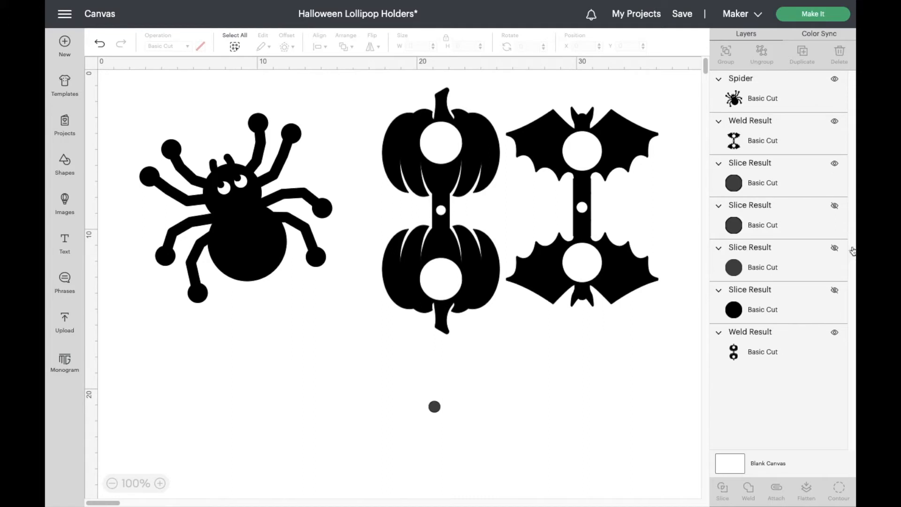
{"action": "left_click", "coordinate": [833, 205]}
{"action": "left_click", "coordinate": [835, 248]}
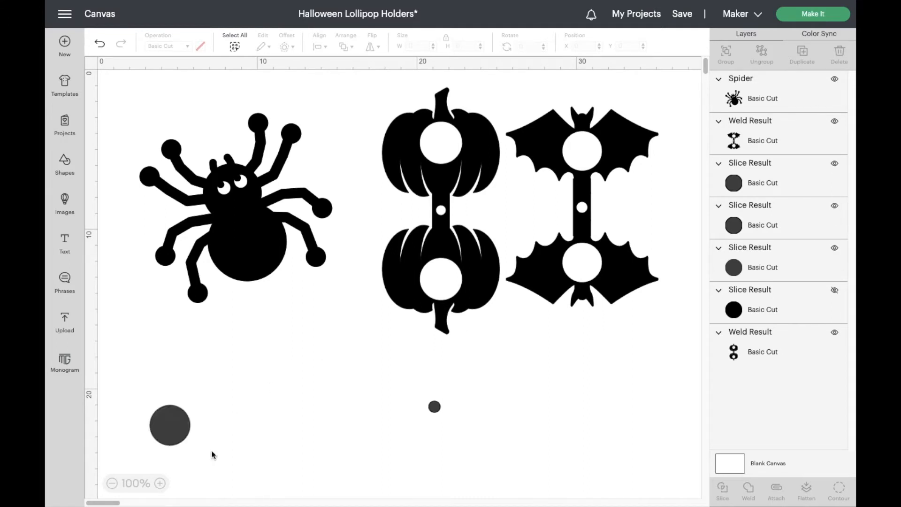
{"action": "left_click_drag", "start_coordinate": [172, 433], "coordinate": [343, 408]}
{"action": "left_click_drag", "start_coordinate": [434, 405], "coordinate": [406, 416]}
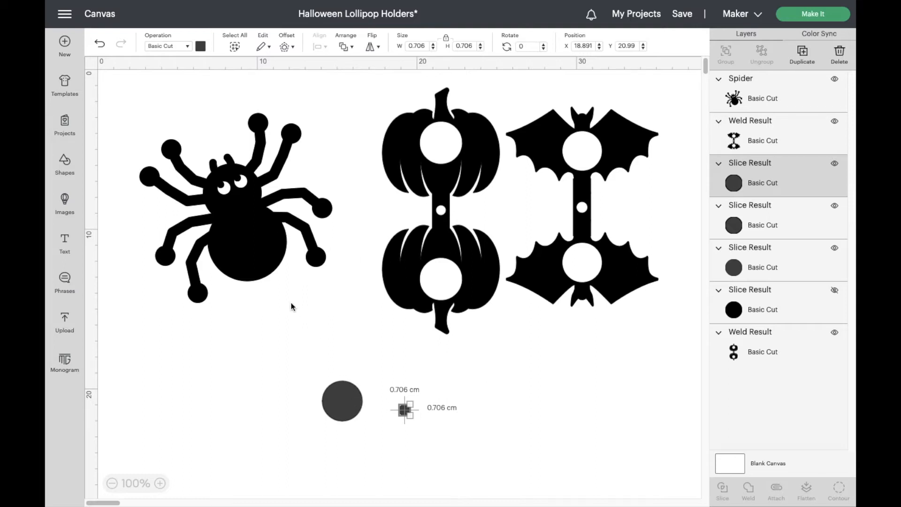
Shrink the spider to about 8.54 cm wide by 8.41 cm high and place it near the canvas's upper edge
{"action": "left_click", "coordinate": [241, 246]}
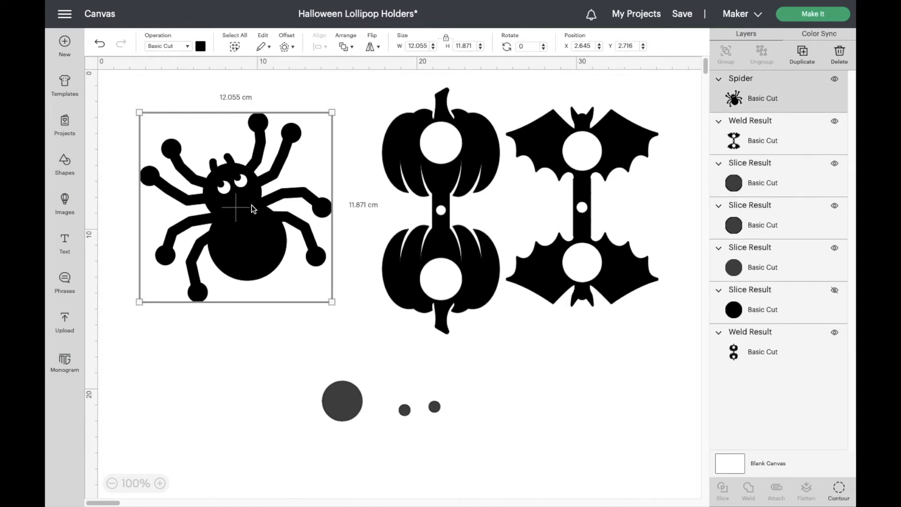
{"action": "left_click_drag", "start_coordinate": [331, 301], "coordinate": [257, 248]}
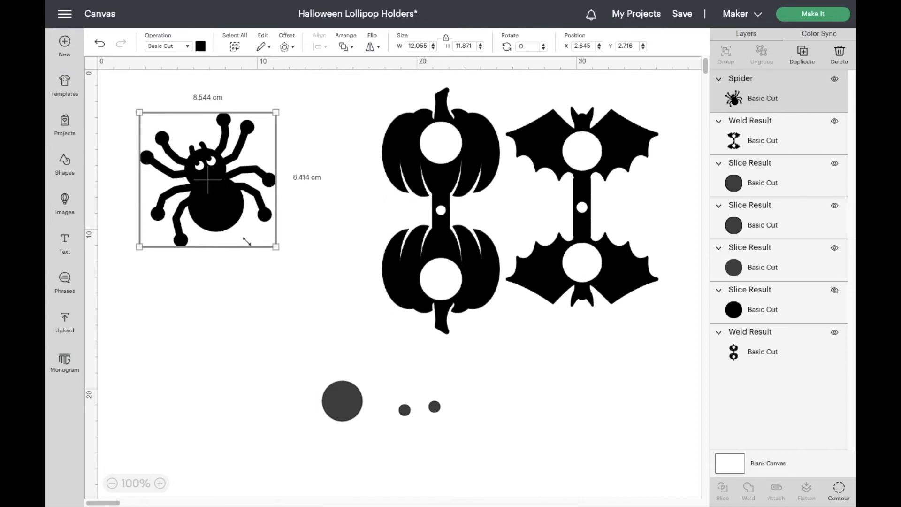
{"action": "left_click_drag", "start_coordinate": [215, 207], "coordinate": [233, 196]}
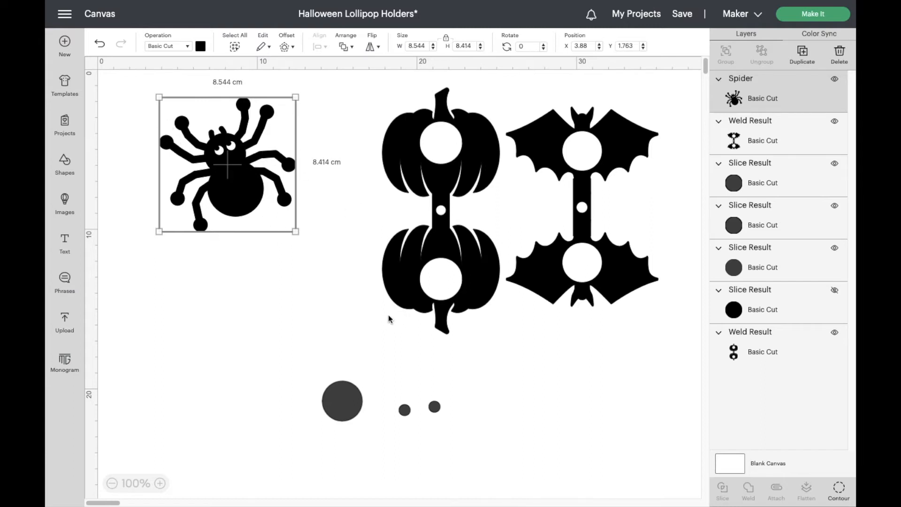
Duplicate the spider, place the copy directly below the original, and flip it vertically
{"action": "left_click", "coordinate": [803, 54]}
{"action": "left_click_drag", "start_coordinate": [222, 213], "coordinate": [248, 340]}
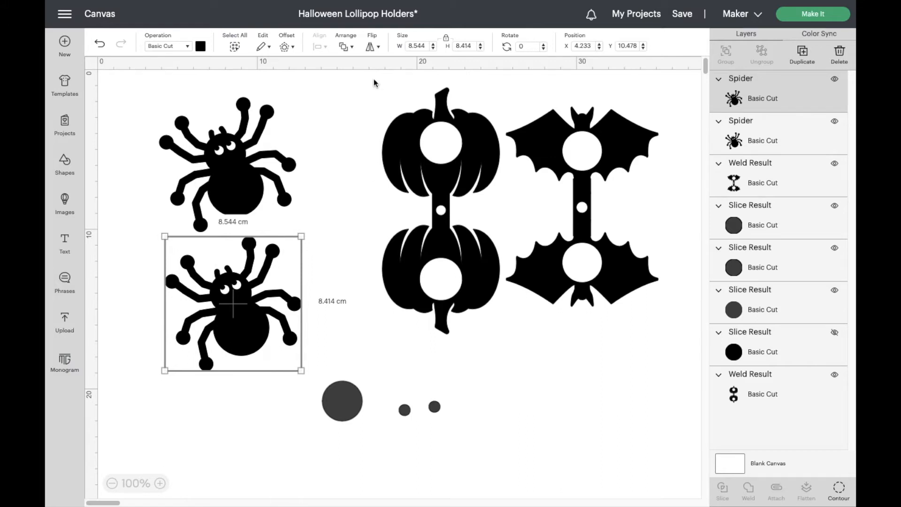
{"action": "left_click", "coordinate": [376, 47]}
{"action": "left_click", "coordinate": [383, 77]}
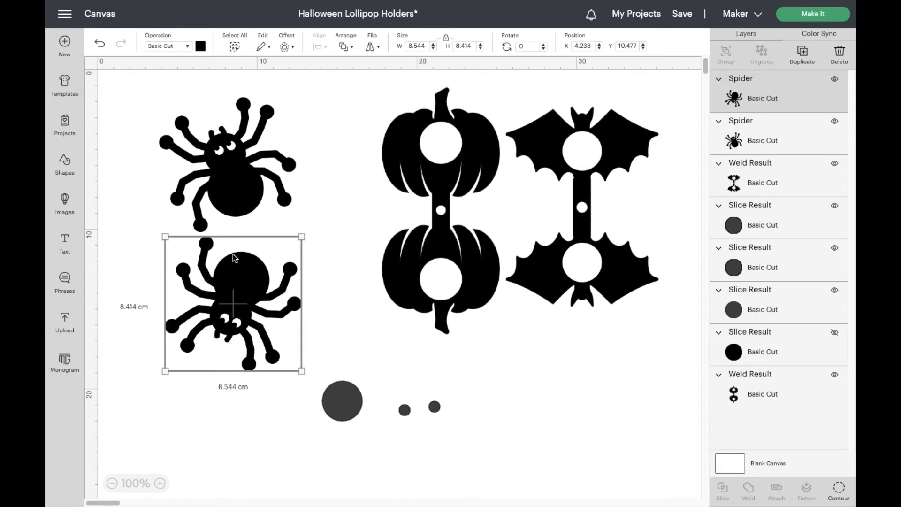
Align both spiders to their left edges
{"action": "left_click_drag", "start_coordinate": [148, 96], "coordinate": [309, 390]}
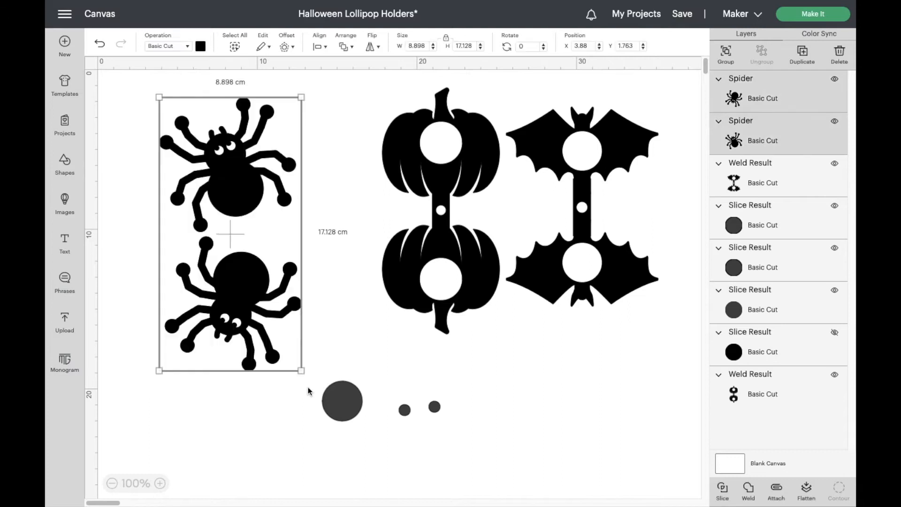
{"action": "left_click", "coordinate": [324, 49]}
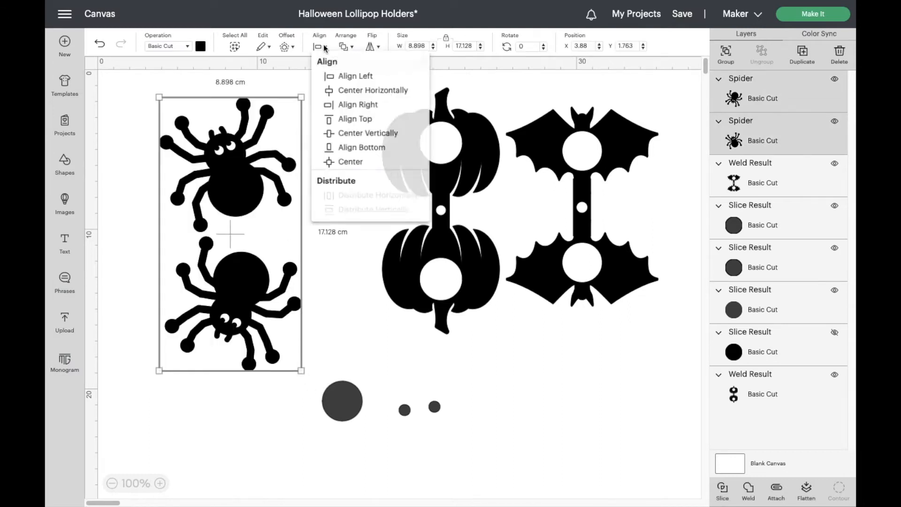
{"action": "left_click", "coordinate": [345, 80]}
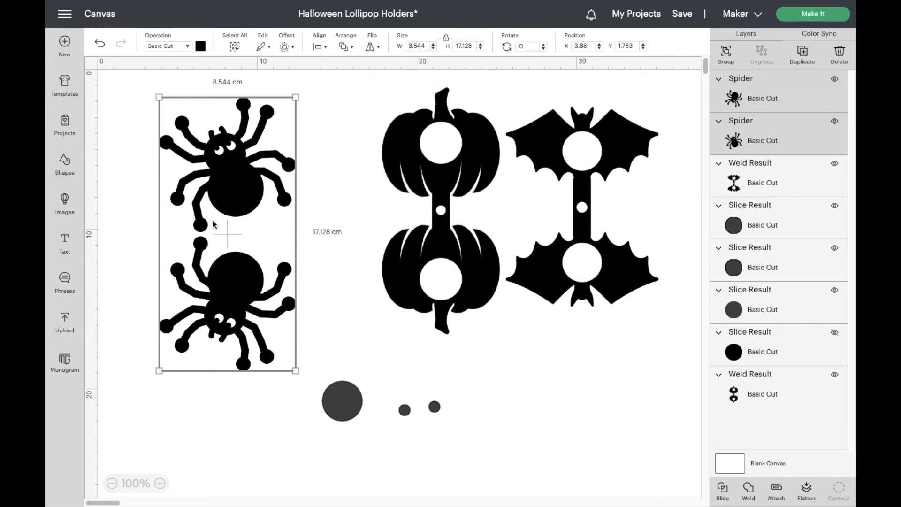
{"action": "left_click", "coordinate": [119, 297]}
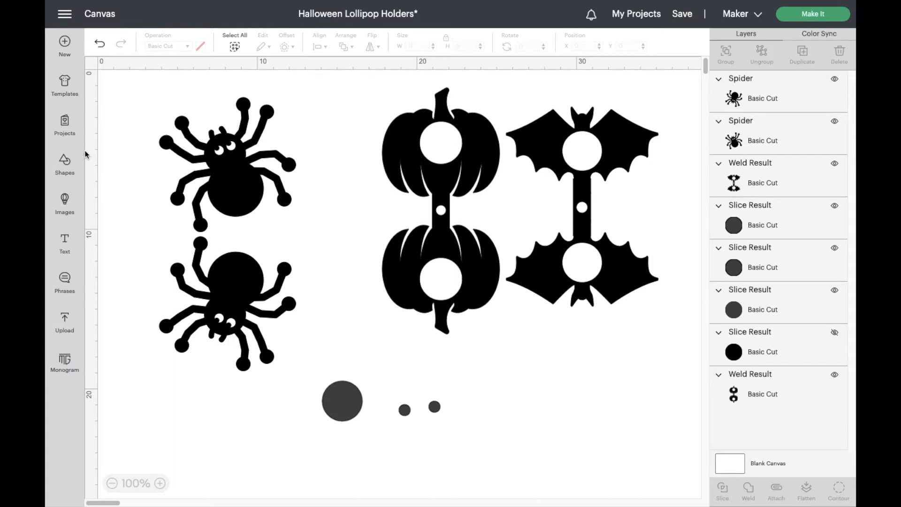
Add a square, unlock its proportions, reshape it into a strip about 0.99 cm wide by 4.83 cm high, and set it aside
{"action": "left_click", "coordinate": [65, 163]}
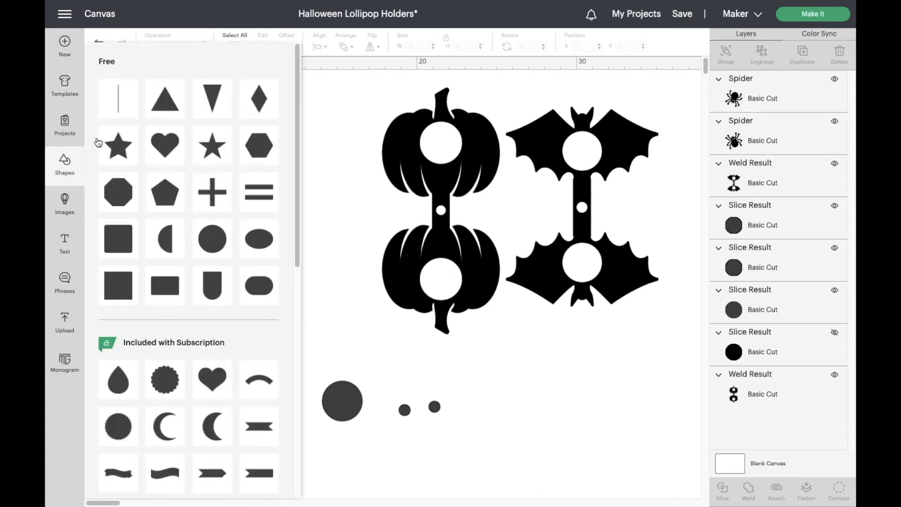
{"action": "left_click", "coordinate": [114, 288]}
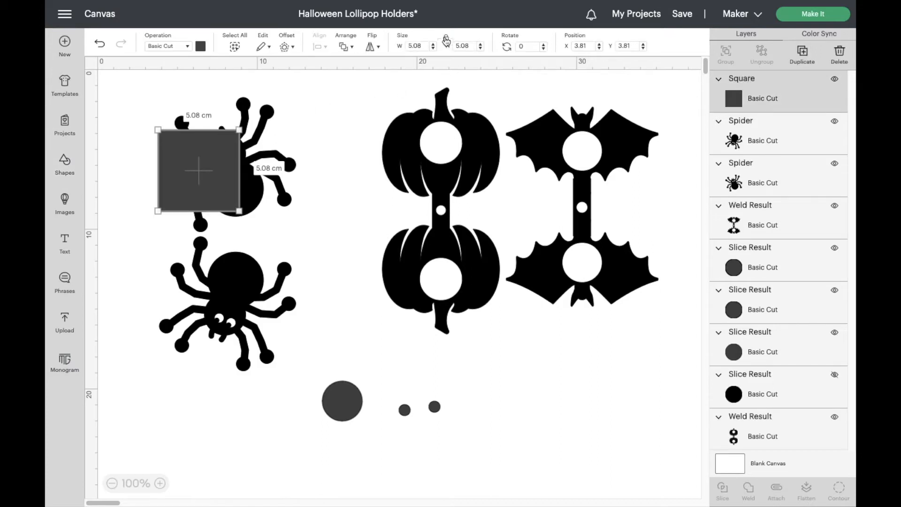
{"action": "left_click_drag", "start_coordinate": [239, 212], "coordinate": [237, 229]}
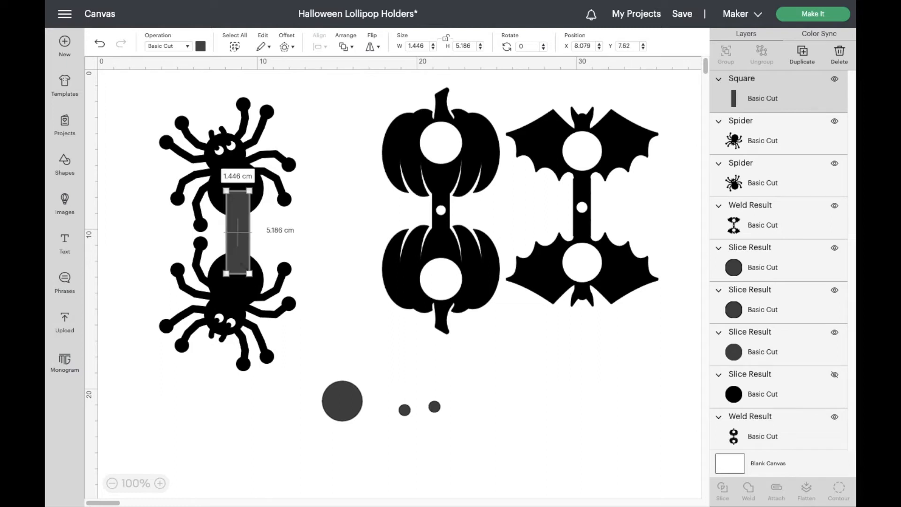
{"action": "left_click_drag", "start_coordinate": [249, 273], "coordinate": [539, 396]}
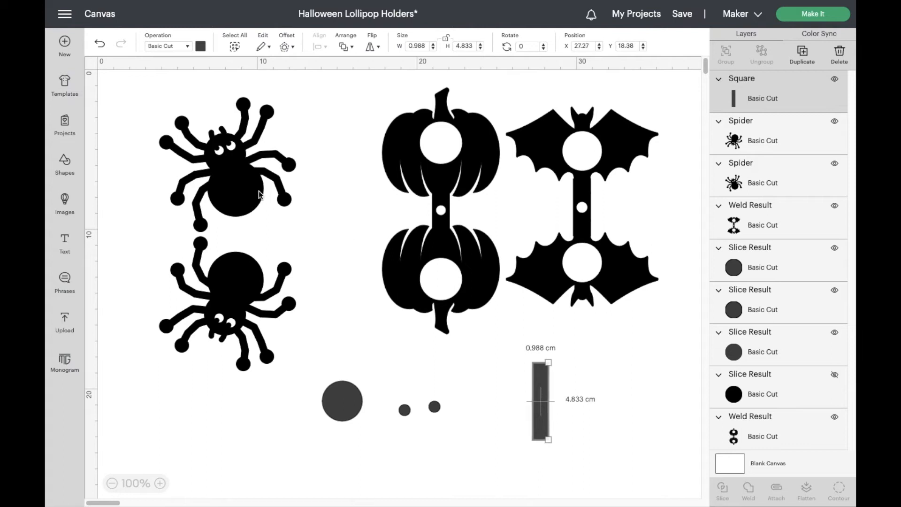
Group the two spiders and place the grey strip between their bodies as a connector
{"action": "left_click_drag", "start_coordinate": [124, 89], "coordinate": [299, 374]}
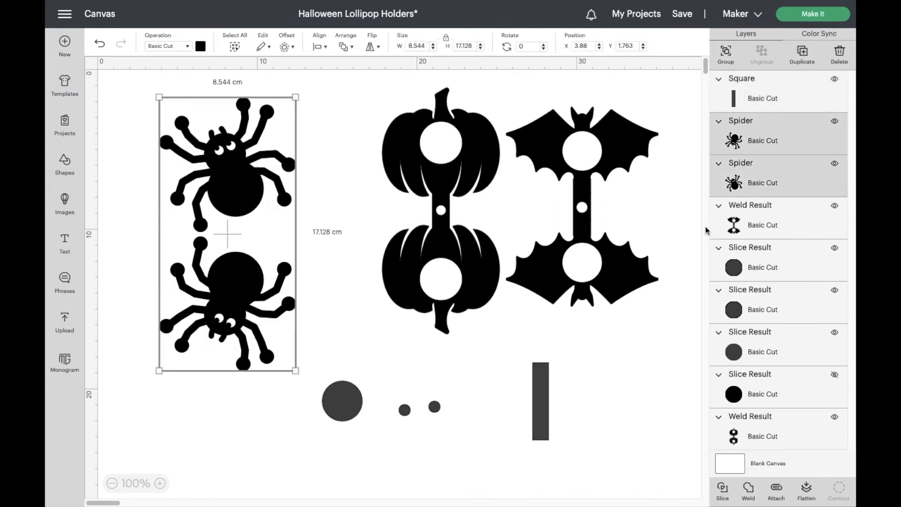
{"action": "left_click", "coordinate": [723, 55]}
{"action": "left_click_drag", "start_coordinate": [543, 392], "coordinate": [237, 225]}
{"action": "left_click", "coordinate": [152, 176]}
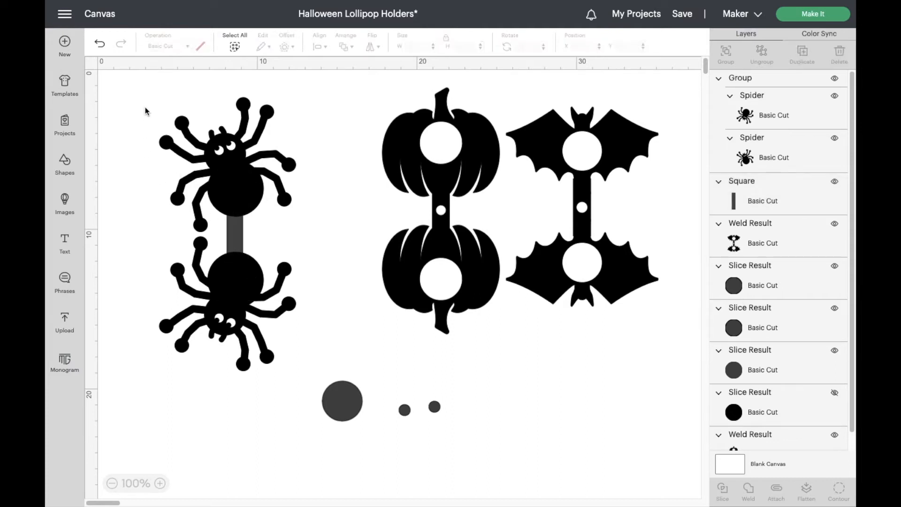
Center the strip and spider group horizontally, and shift the group slightly left so the strip lines up with the spider bodies
{"action": "left_click_drag", "start_coordinate": [139, 110], "coordinate": [304, 375]}
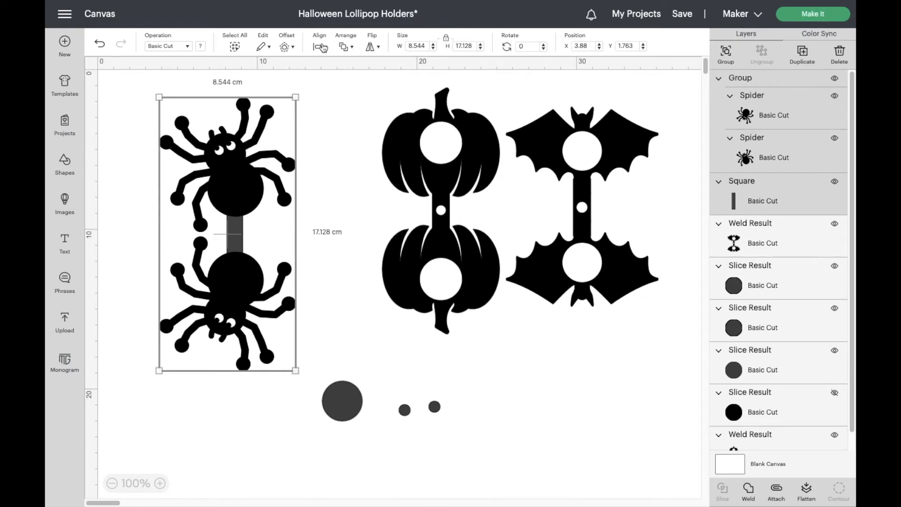
{"action": "left_click", "coordinate": [323, 47]}
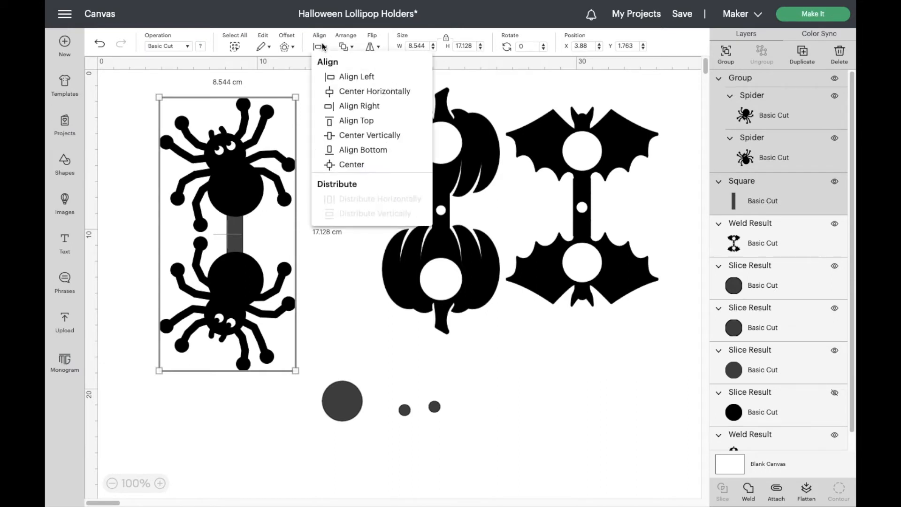
{"action": "left_click", "coordinate": [361, 93]}
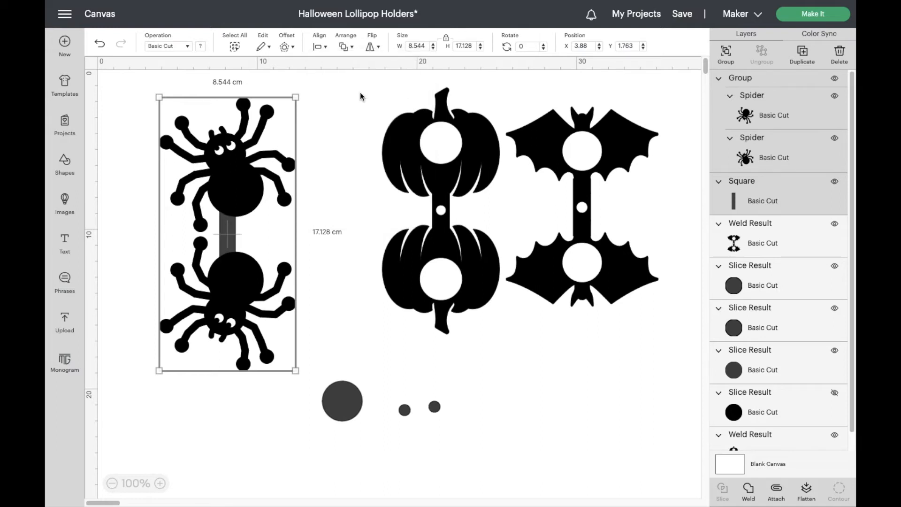
{"action": "left_click", "coordinate": [405, 318]}
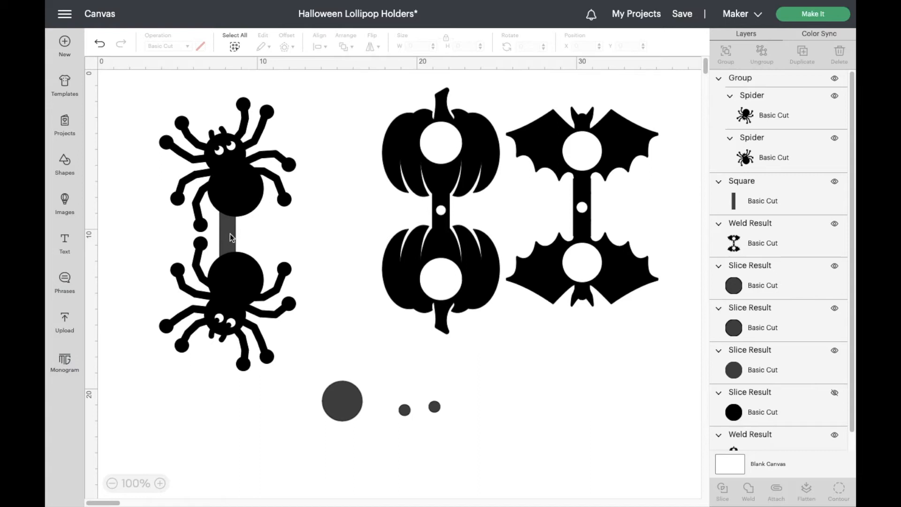
{"action": "mouse_move", "coordinate": [228, 238]}
{"action": "left_mouse_down"}
{"action": "mouse_move", "coordinate": [219, 232]}
{"action": "mouse_move", "coordinate": [224, 239]}
{"action": "left_mouse_up"}
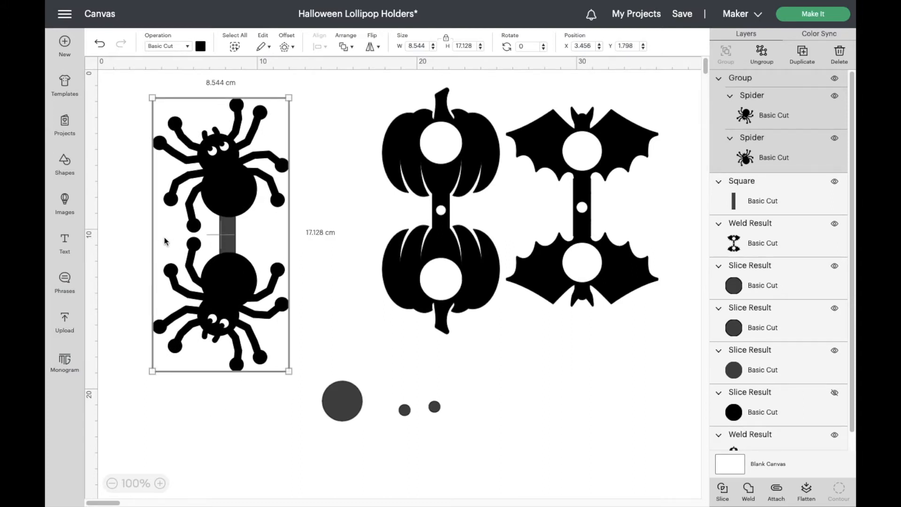
{"action": "left_click", "coordinate": [128, 242]}
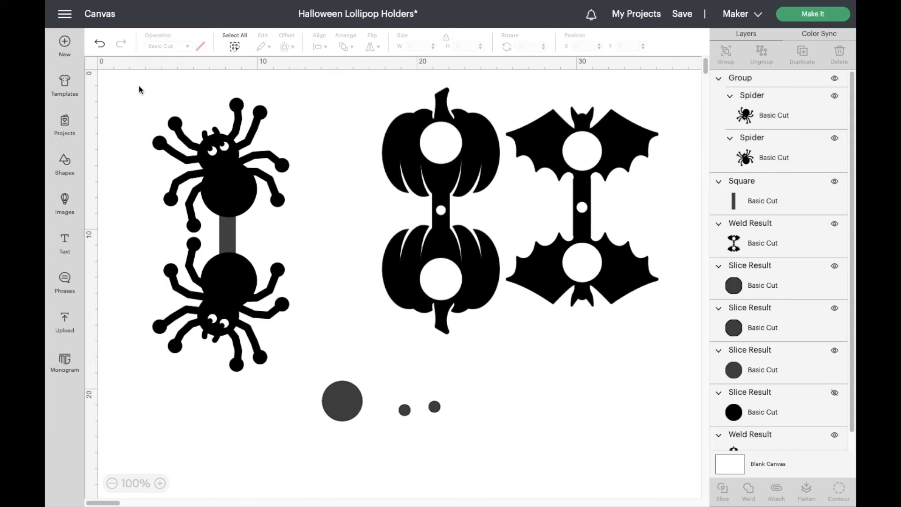
Weld the two spiders and the connecting strip into one shape and color it black
{"action": "left_click_drag", "start_coordinate": [128, 82], "coordinate": [287, 388]}
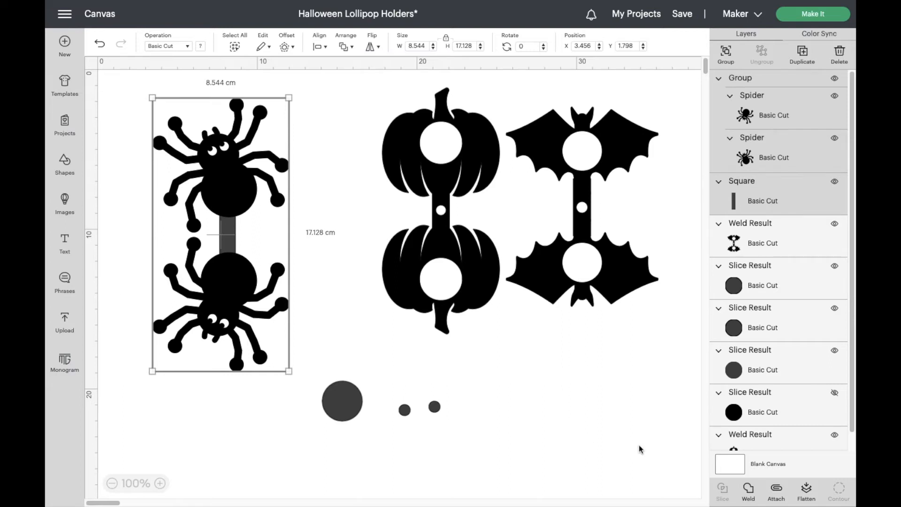
{"action": "left_click", "coordinate": [749, 480]}
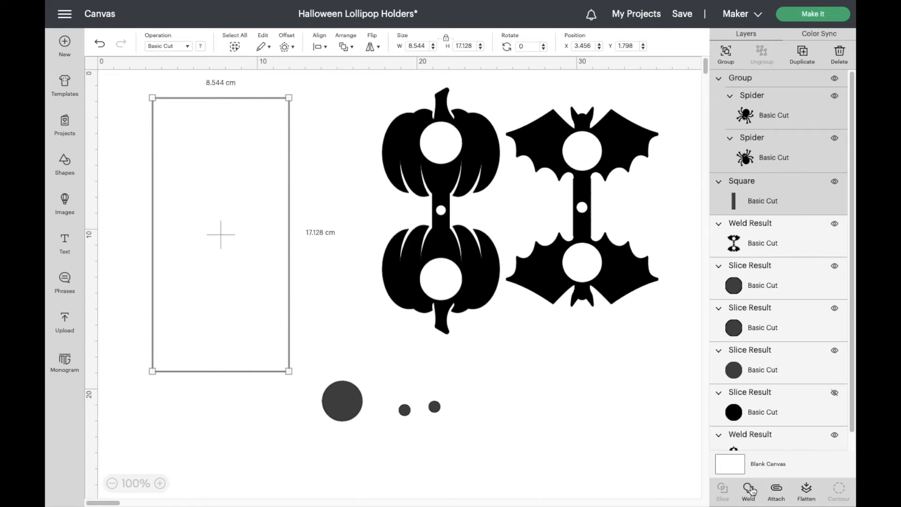
{"action": "left_click", "coordinate": [247, 413]}
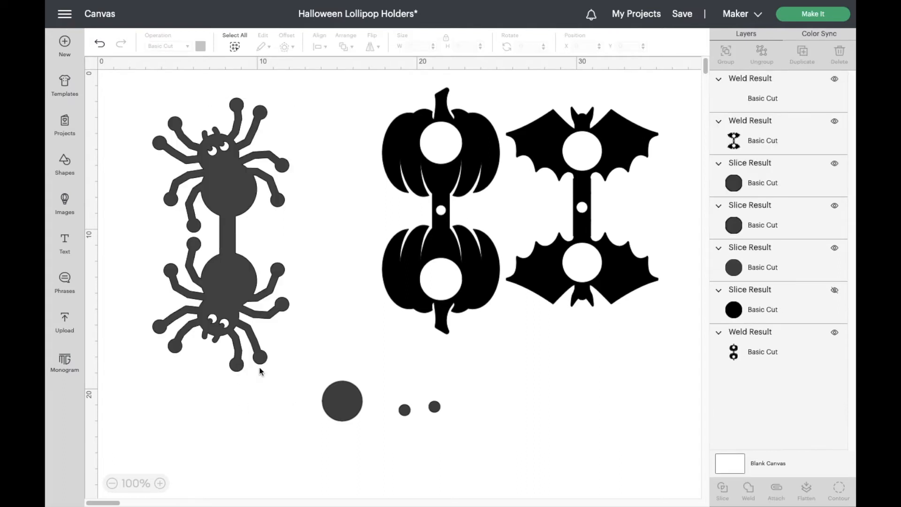
{"action": "left_click", "coordinate": [219, 208]}
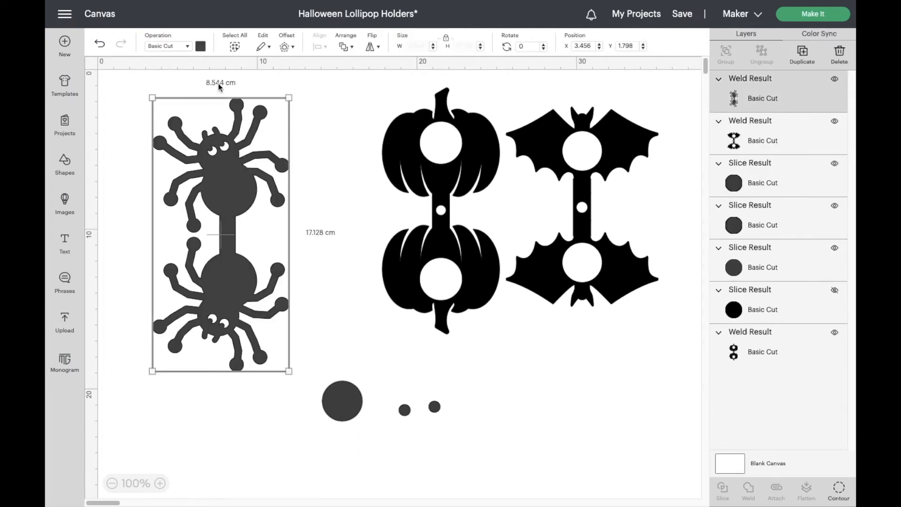
{"action": "left_click", "coordinate": [200, 46]}
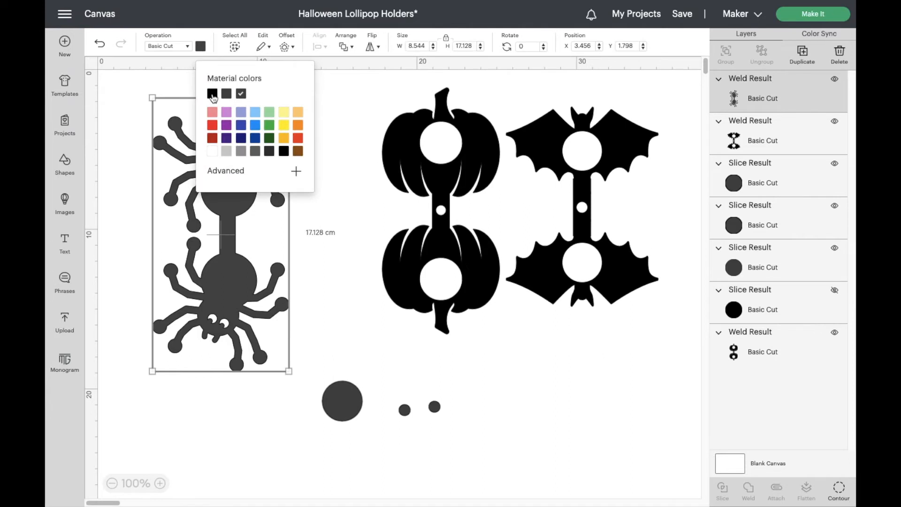
{"action": "left_click", "coordinate": [212, 93]}
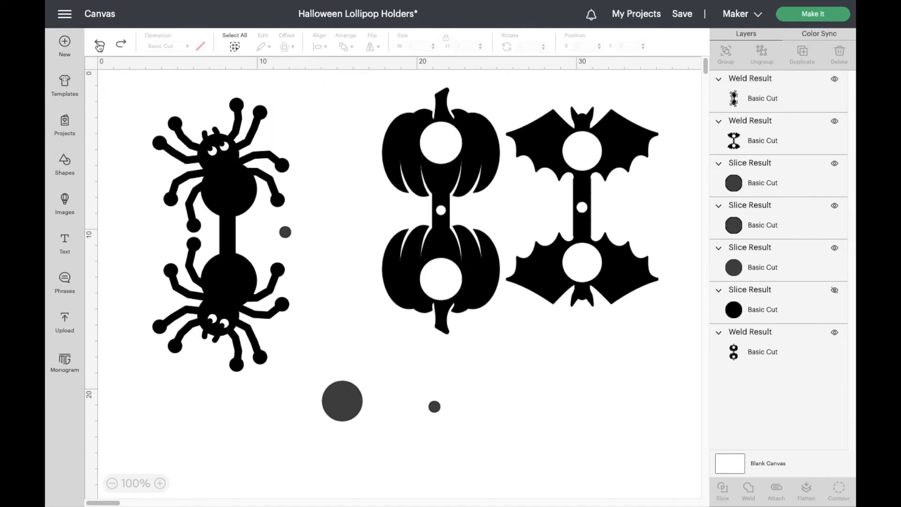
Undo the small circle's move and send the welded spider holder to the back
{"action": "left_click", "coordinate": [99, 45]}
{"action": "left_click", "coordinate": [229, 180]}
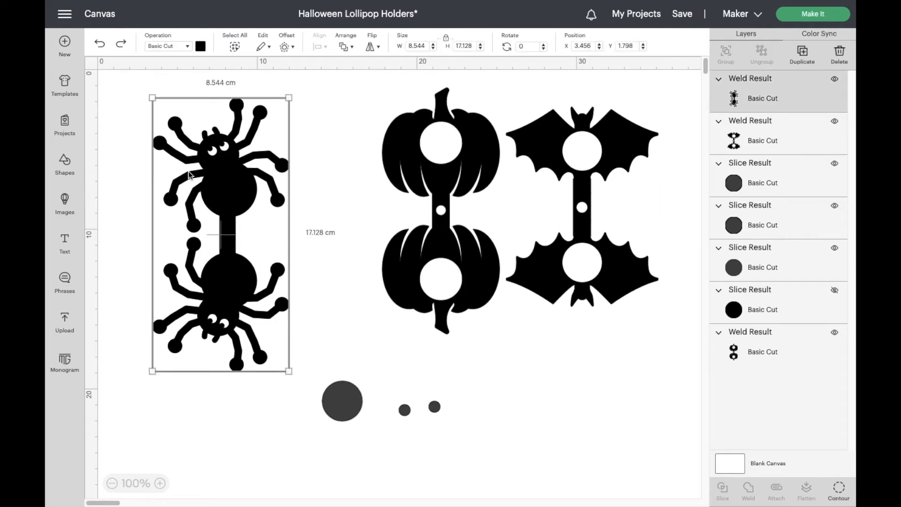
{"action": "left_click", "coordinate": [346, 46]}
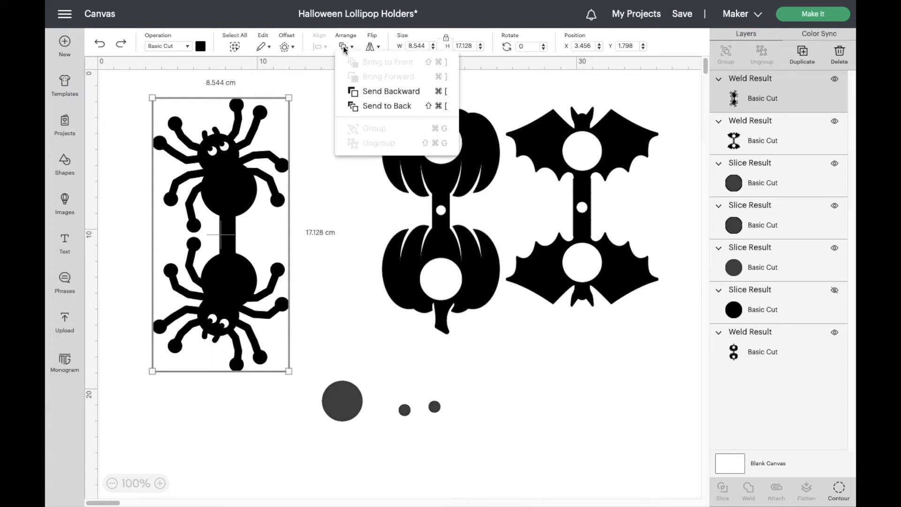
{"action": "left_click", "coordinate": [368, 106]}
{"action": "left_click", "coordinate": [312, 121]}
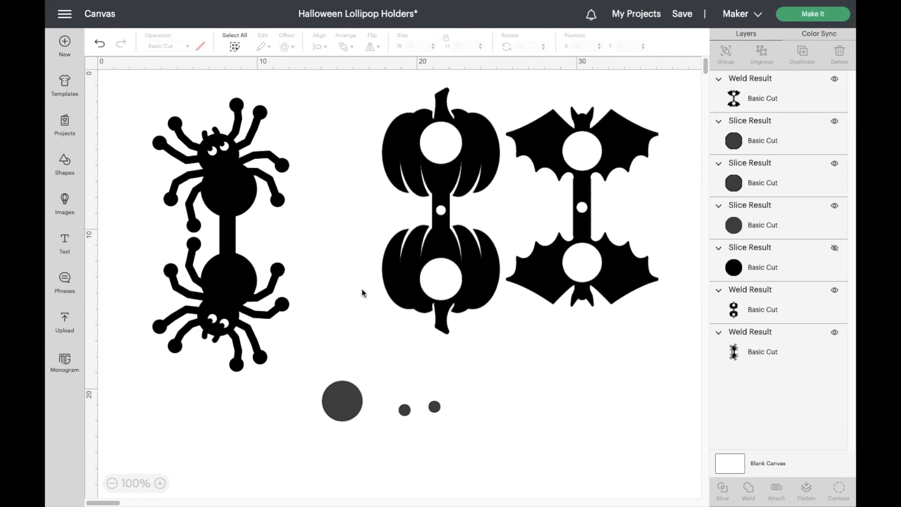
Place one small grey circle on the strip joining the spiders, about halfway between their bodies
{"action": "left_click_drag", "start_coordinate": [404, 410], "coordinate": [228, 241]}
{"action": "left_click", "coordinate": [160, 483]}
{"action": "left_click", "coordinate": [159, 483]}
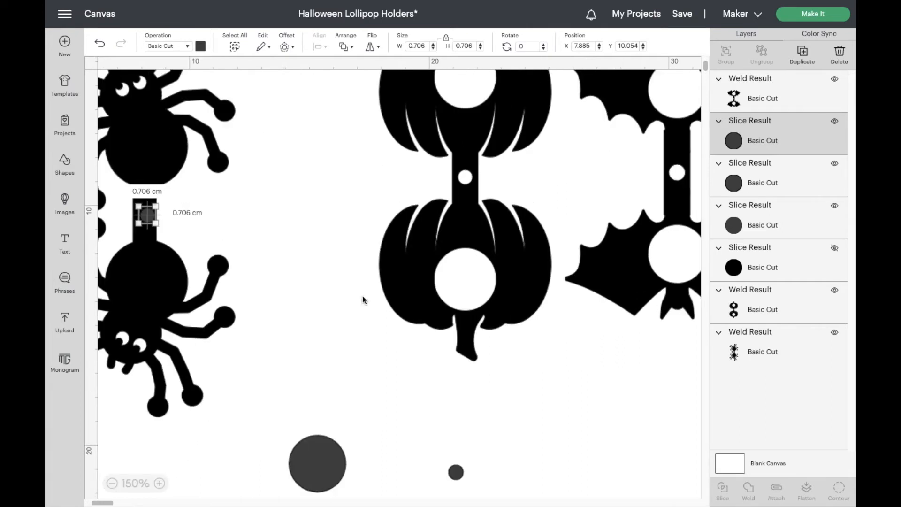
{"action": "scroll", "coordinate": [364, 301], "scroll_direction": "left", "scroll_amount": 1}
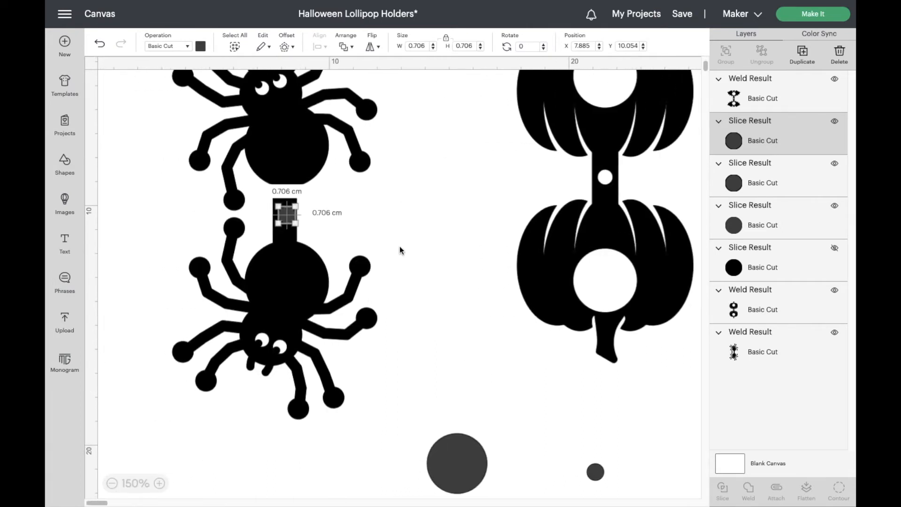
{"action": "left_click", "coordinate": [413, 235]}
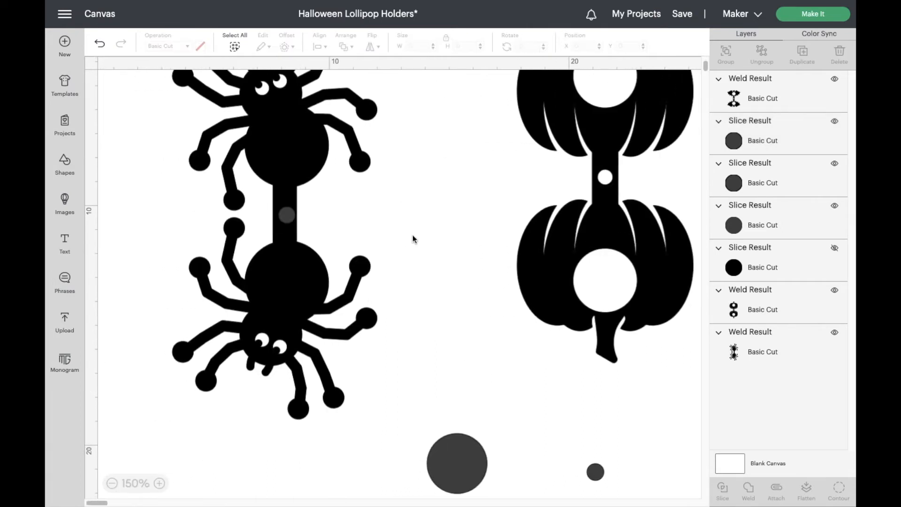
{"action": "left_click", "coordinate": [283, 217]}
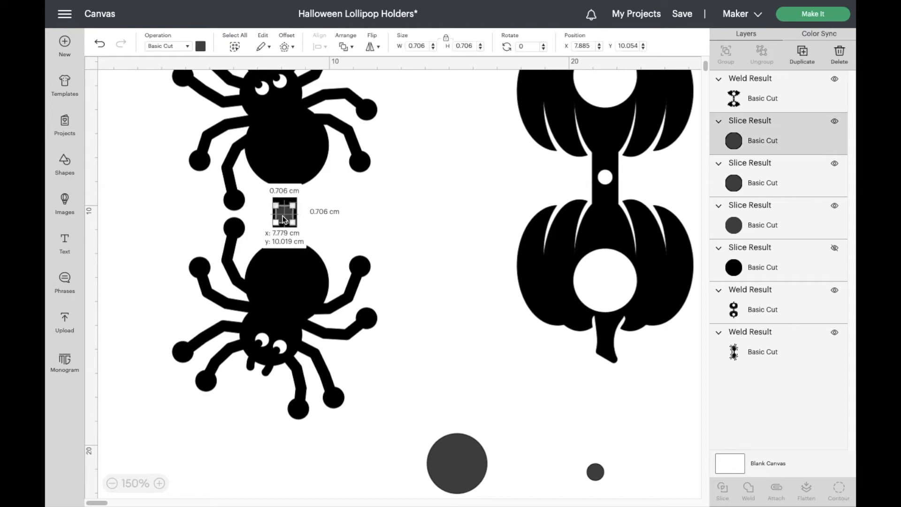
{"action": "left_click", "coordinate": [384, 205]}
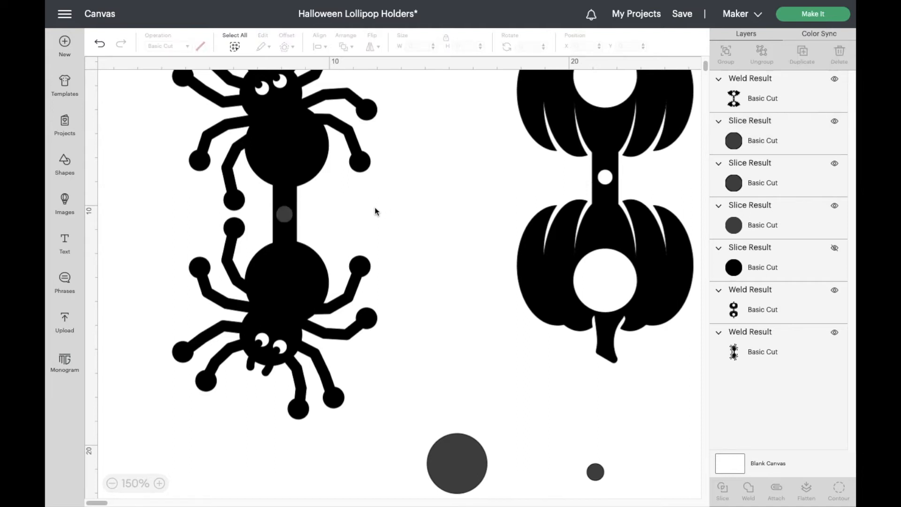
Shrink the small circle on the spider holder to about 0.61 cm and center it across the strip
{"action": "left_click", "coordinate": [286, 215]}
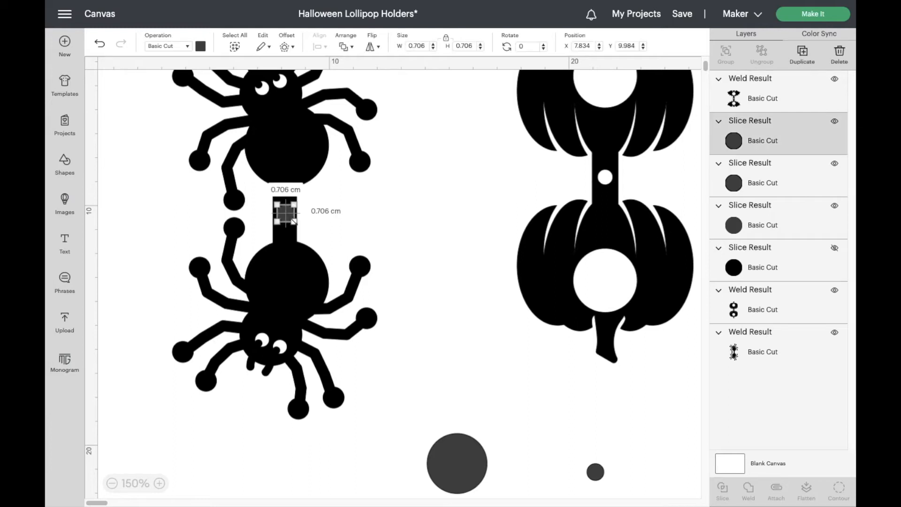
{"action": "left_click_drag", "start_coordinate": [294, 222], "coordinate": [292, 219]}
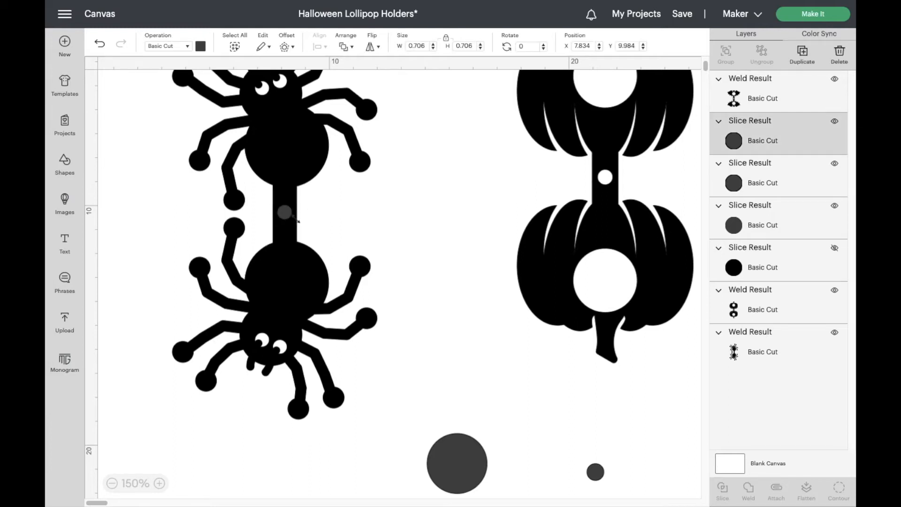
{"action": "left_click", "coordinate": [428, 231]}
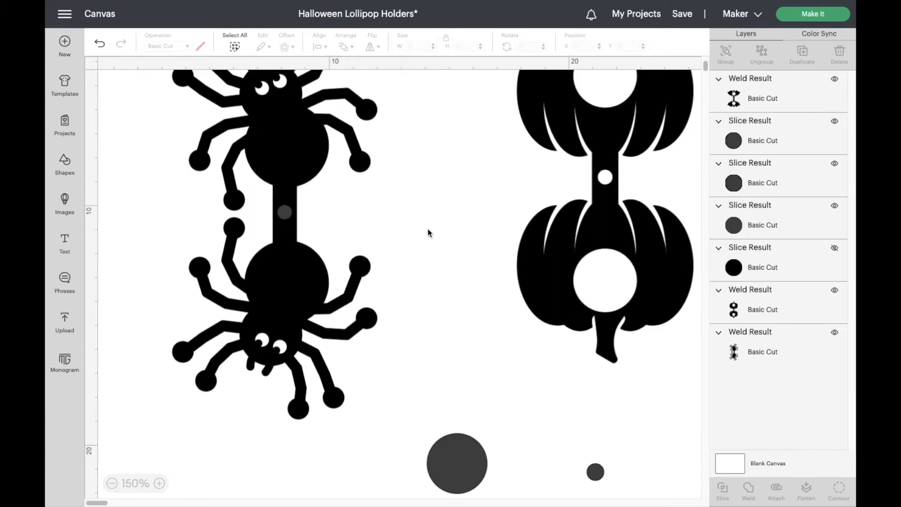
{"action": "left_click", "coordinate": [286, 217]}
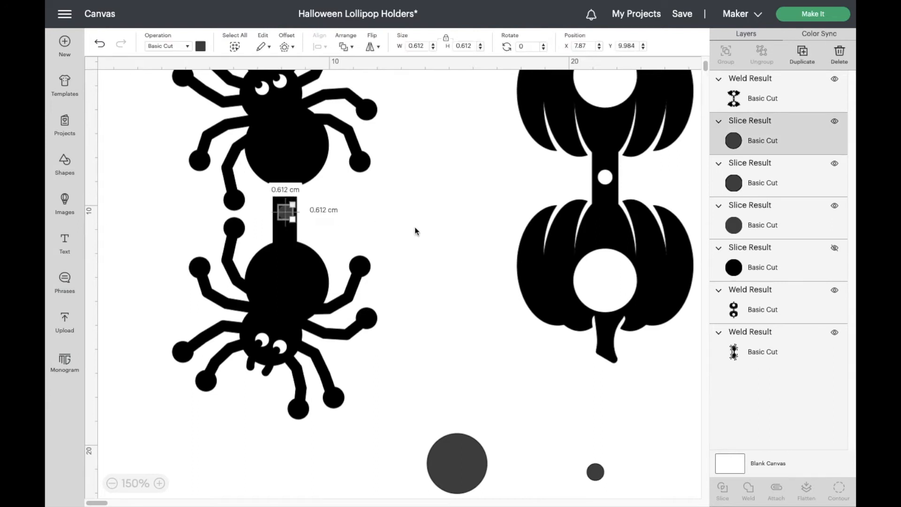
{"action": "left_click", "coordinate": [388, 232]}
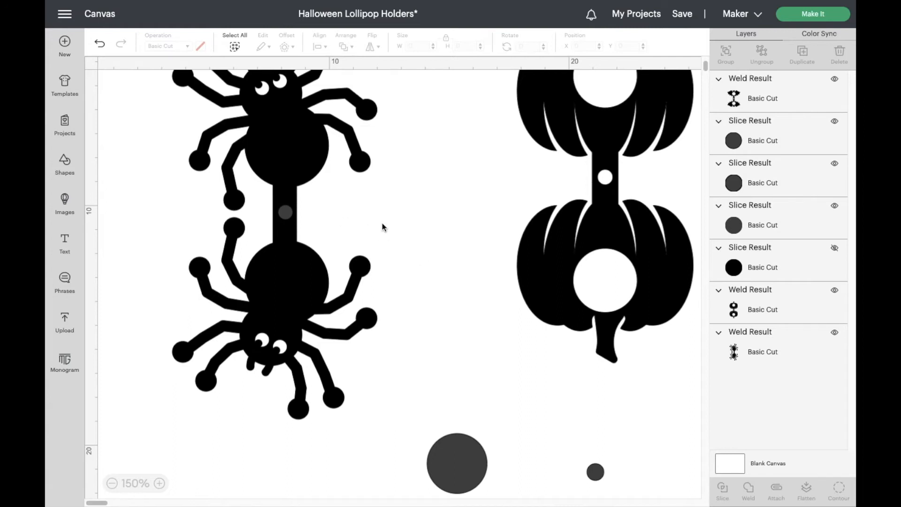
{"action": "left_click_drag", "start_coordinate": [351, 431], "coordinate": [196, 132]}
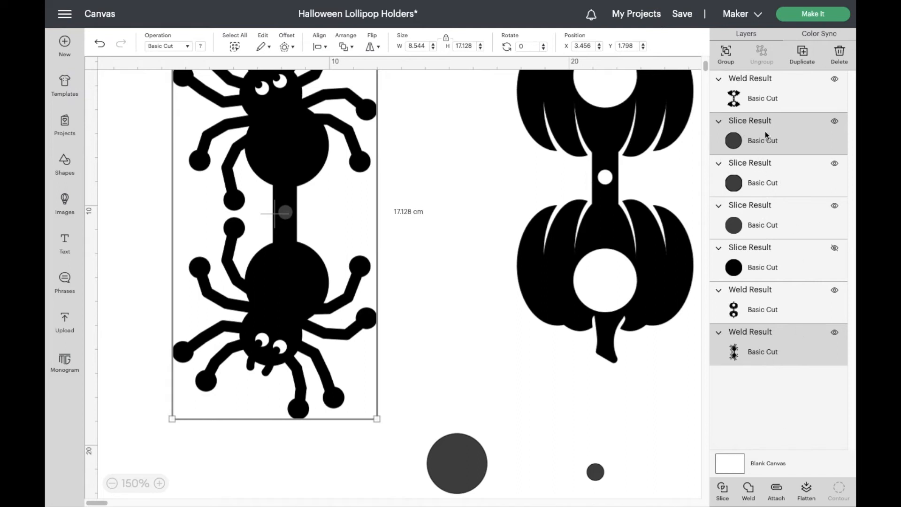
{"action": "left_click", "coordinate": [456, 306]}
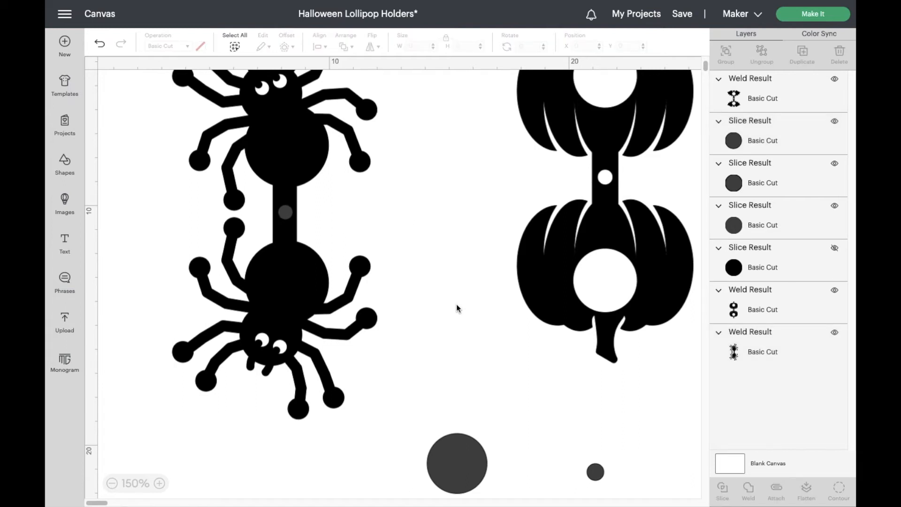
{"action": "left_click_drag", "start_coordinate": [145, 129], "coordinate": [374, 294]}
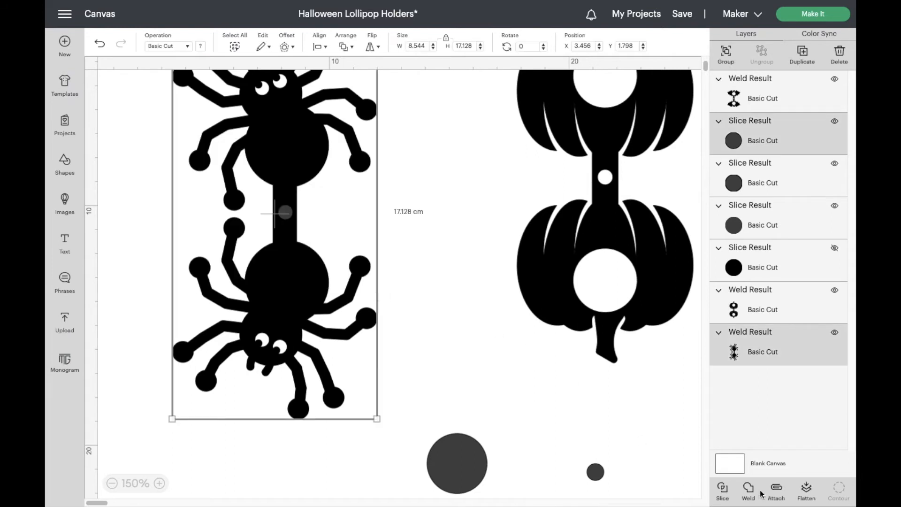
{"action": "mouse_move", "coordinate": [723, 491]}
{"action": "left_click", "coordinate": [439, 225]}
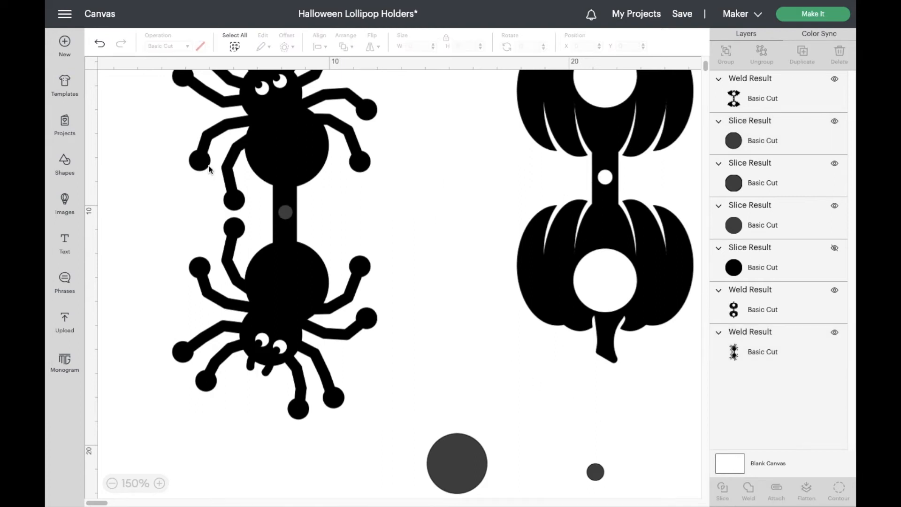
Slice the small grey circle out of the connecting strip of the spider holder
{"action": "left_click_drag", "start_coordinate": [139, 122], "coordinate": [465, 484]}
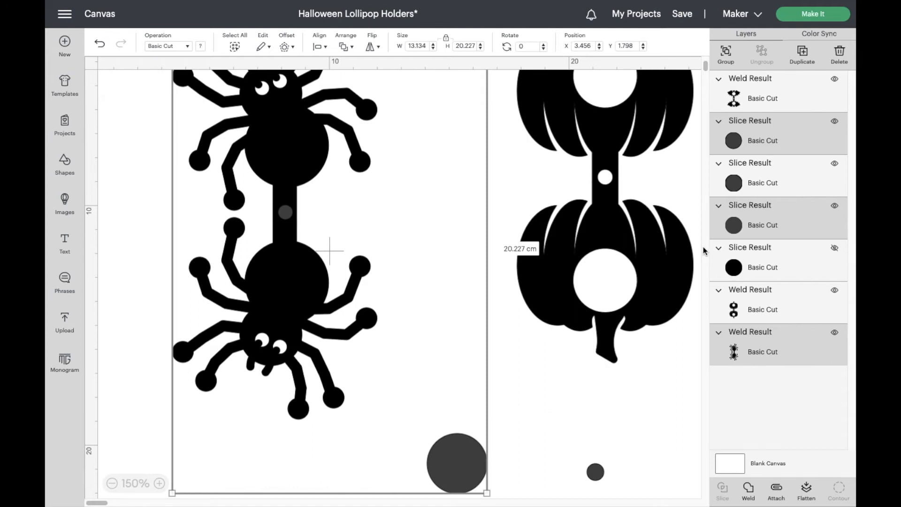
{"action": "left_click", "coordinate": [768, 218]}
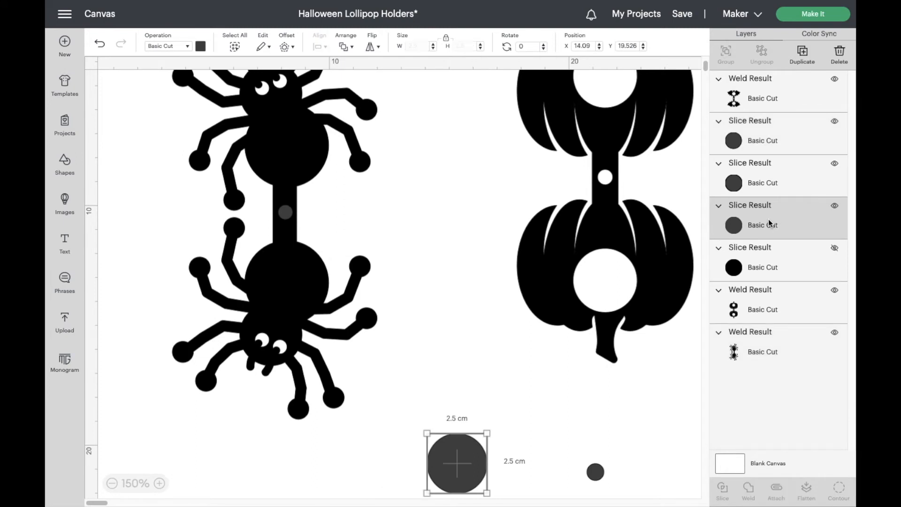
{"action": "left_click", "coordinate": [439, 383]}
{"action": "left_click_drag", "start_coordinate": [160, 131], "coordinate": [368, 282]}
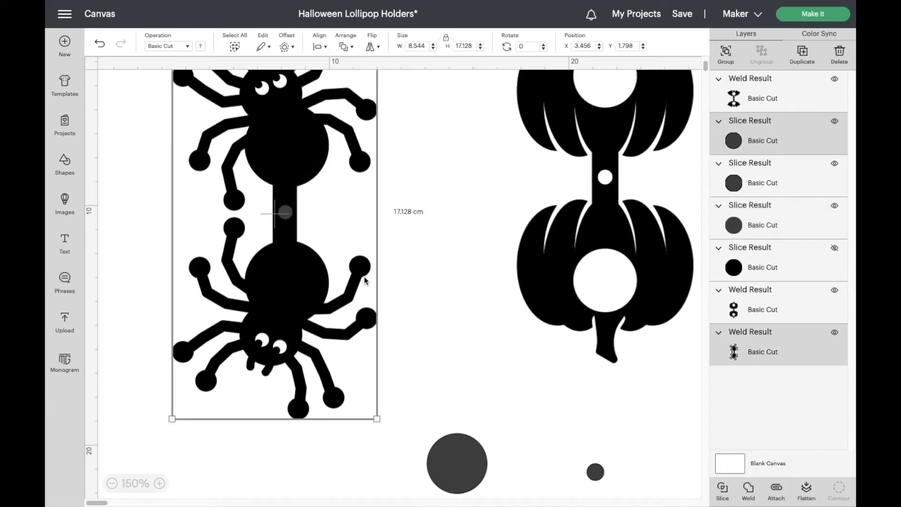
{"action": "left_click", "coordinate": [725, 490]}
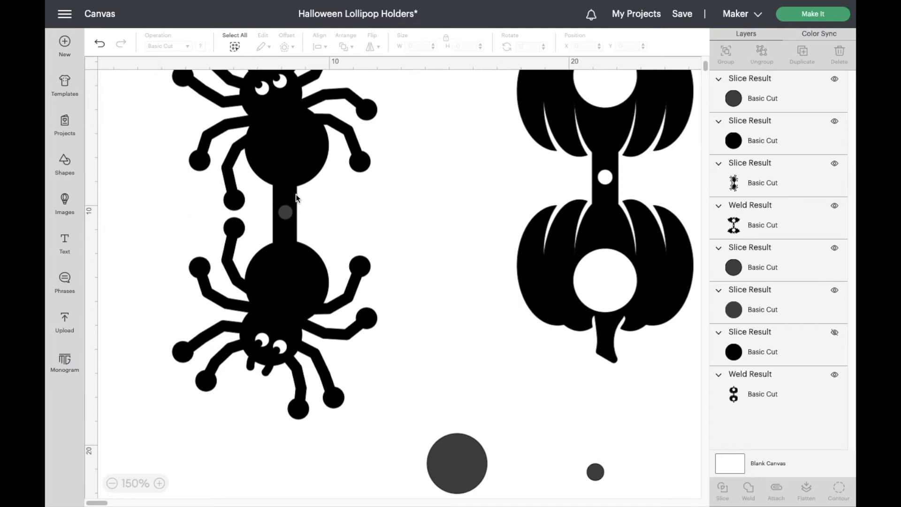
Move the small grey circle from the strip beside the other spare small circle and delete the black piece cut from the hole
{"action": "left_click_drag", "start_coordinate": [285, 212], "coordinate": [390, 212]}
{"action": "left_click_drag", "start_coordinate": [291, 212], "coordinate": [429, 271]}
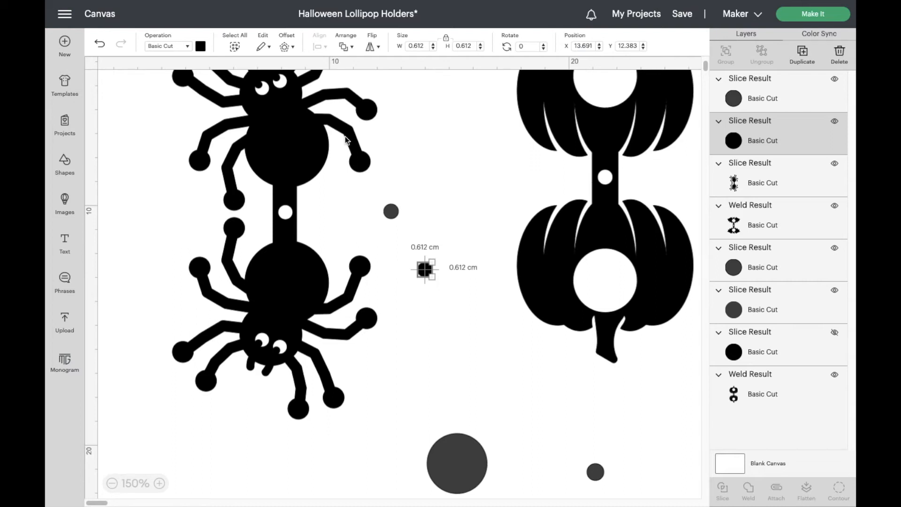
{"action": "left_click_drag", "start_coordinate": [391, 211], "coordinate": [479, 369]}
{"action": "left_click_drag", "start_coordinate": [518, 408], "coordinate": [556, 473]}
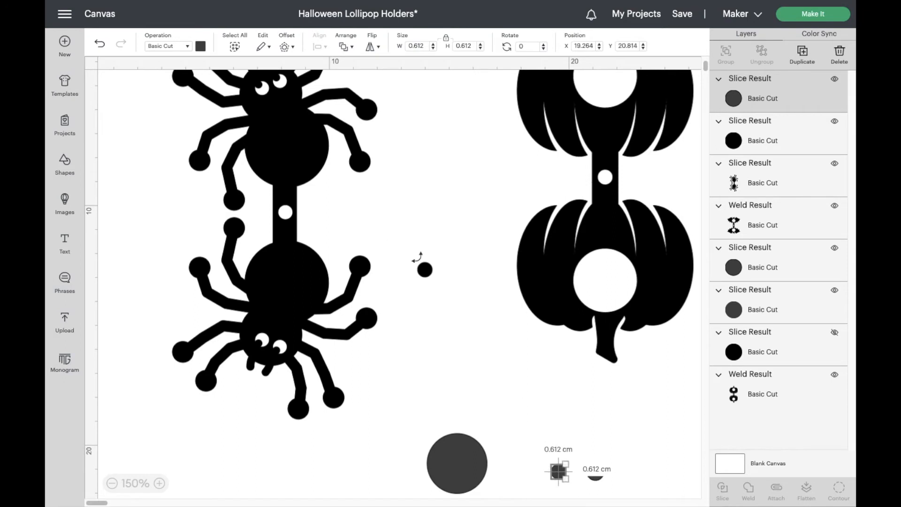
{"action": "left_click_drag", "start_coordinate": [421, 268], "coordinate": [633, 466]}
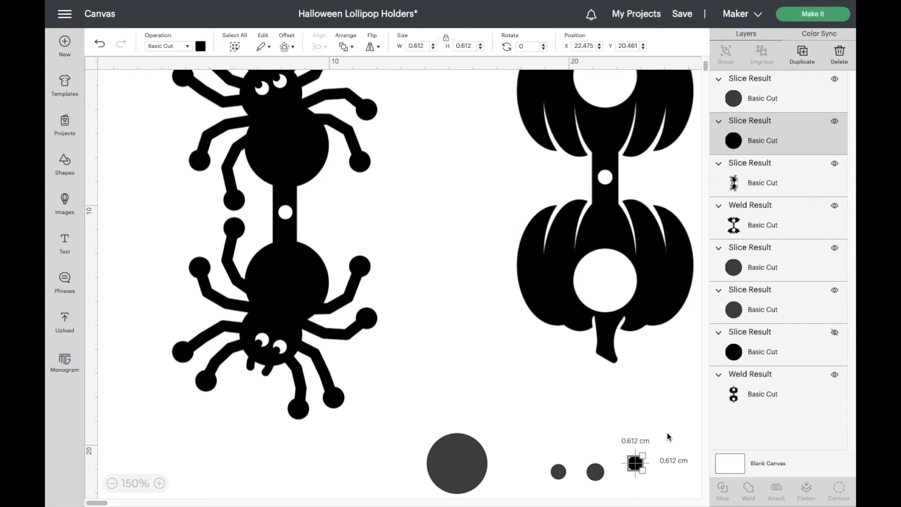
{"action": "key", "text": "Delete"}
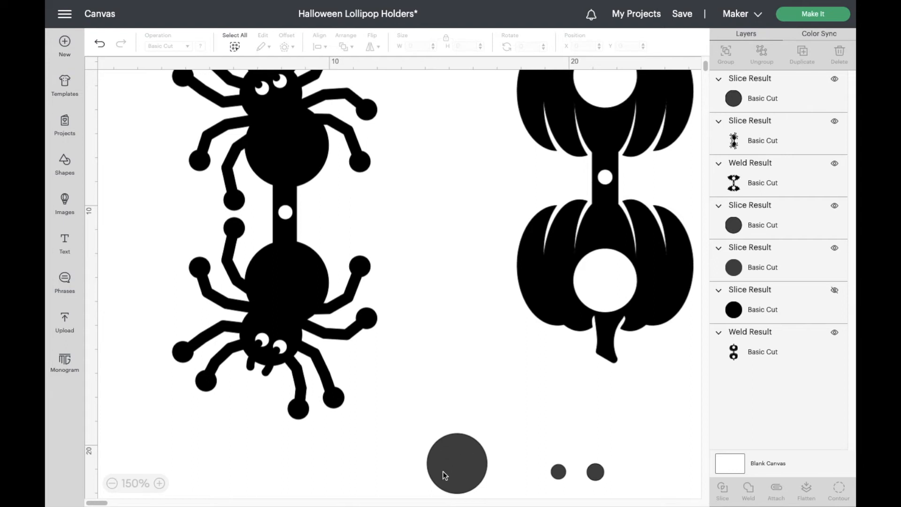
Bring the 2.5 cm grey circle up beside the spider holder and send the holder to the back
{"action": "left_click_drag", "start_coordinate": [455, 466], "coordinate": [424, 193]}
{"action": "left_click", "coordinate": [295, 166]}
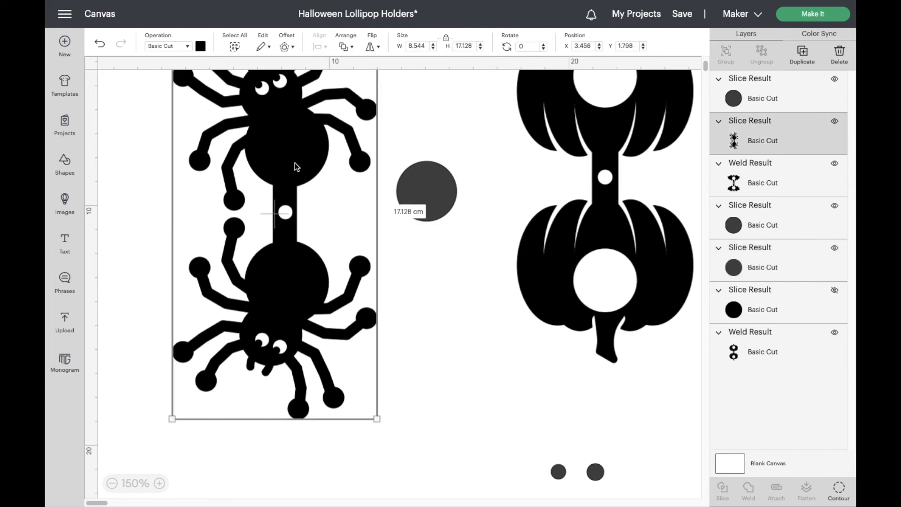
{"action": "left_click", "coordinate": [350, 47]}
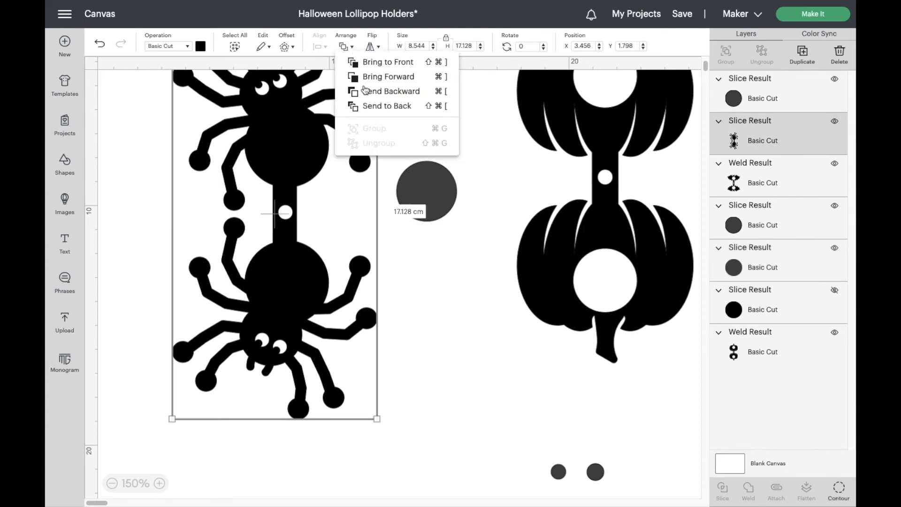
{"action": "left_click", "coordinate": [378, 107]}
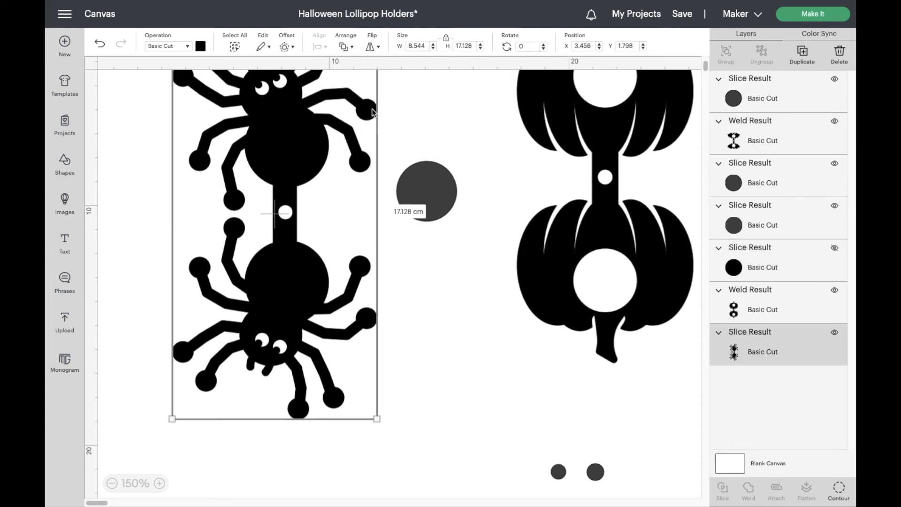
Center the 2.5 cm grey circle on the lower spider's body and place a duplicate on the upper spider's body
{"action": "left_click", "coordinate": [417, 180]}
{"action": "left_click_drag", "start_coordinate": [430, 185], "coordinate": [290, 276]}
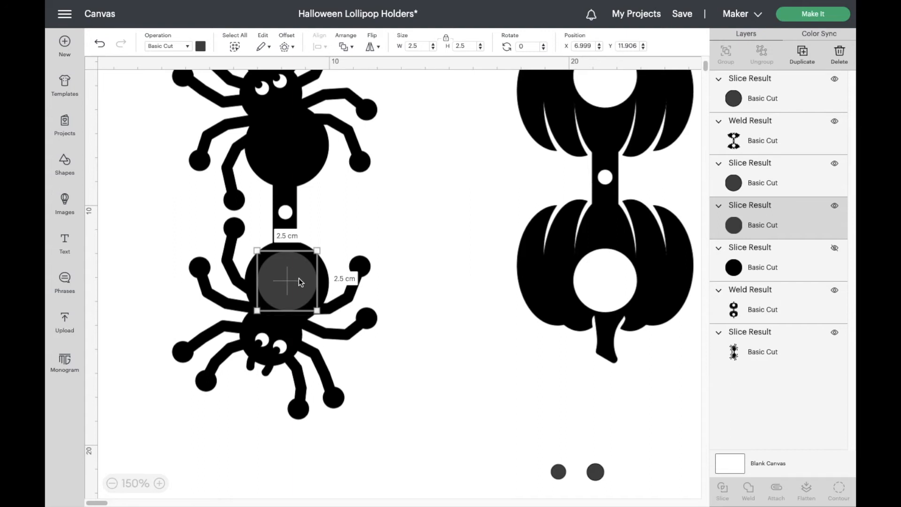
{"action": "left_click", "coordinate": [803, 55]}
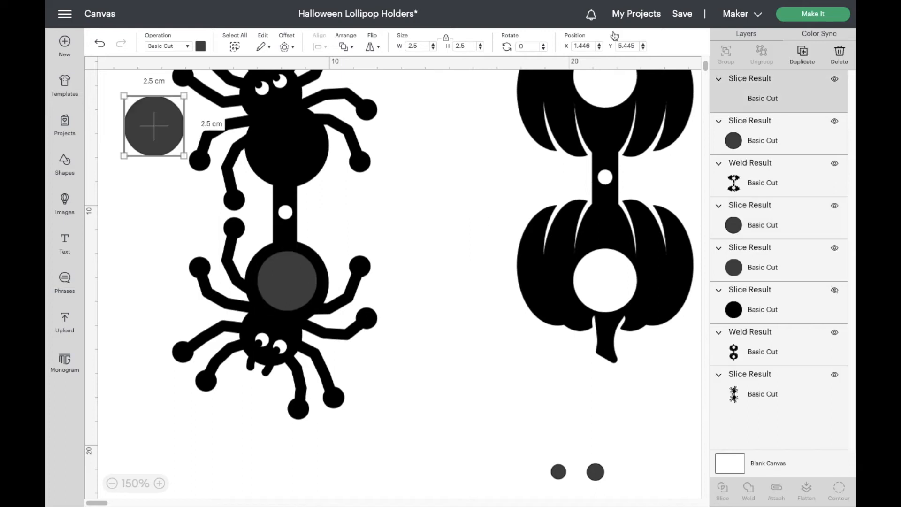
{"action": "left_click_drag", "start_coordinate": [171, 125], "coordinate": [277, 149]}
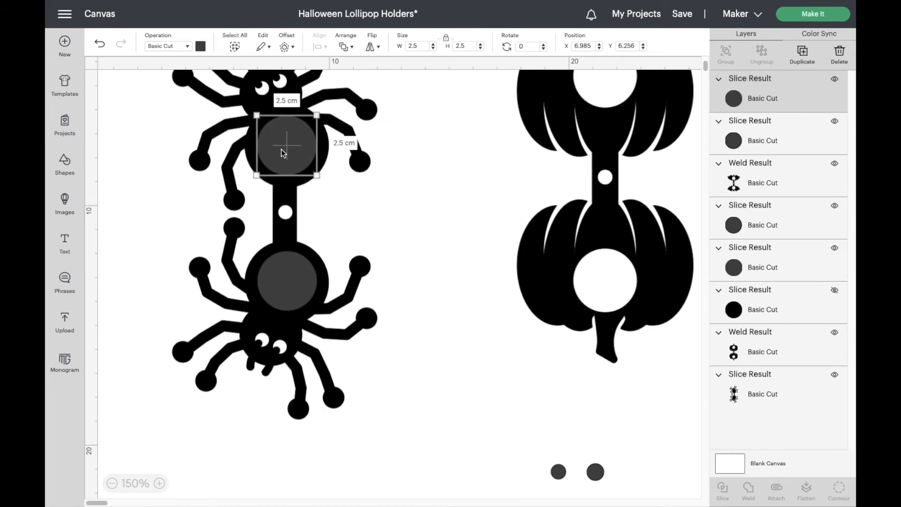
Left-align the two 2.5 cm circles on the spider bodies and group them
{"action": "left_click", "coordinate": [295, 275], "text": "shift"}
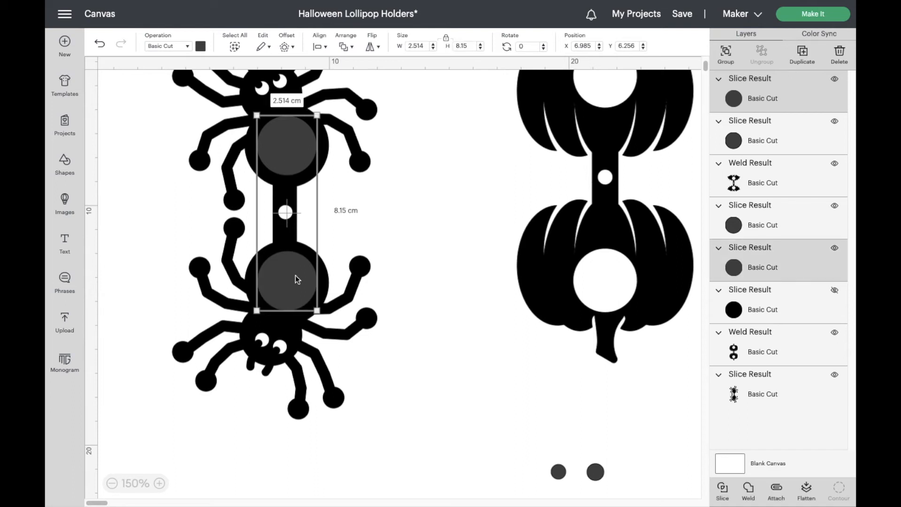
{"action": "left_click", "coordinate": [321, 46]}
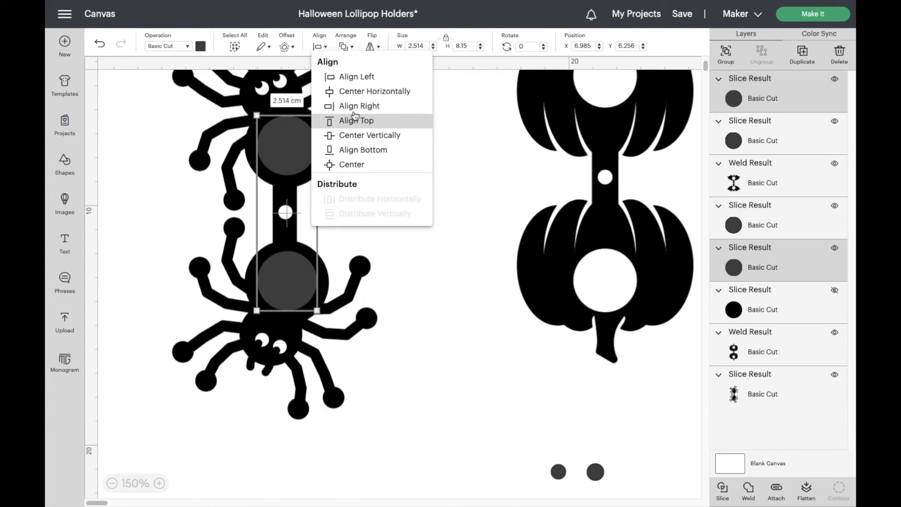
{"action": "left_click", "coordinate": [349, 78]}
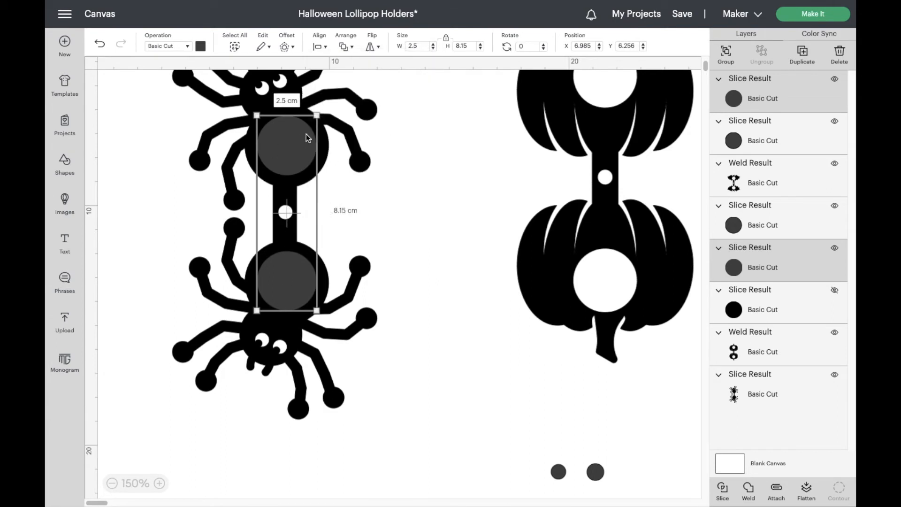
{"action": "left_click", "coordinate": [730, 52]}
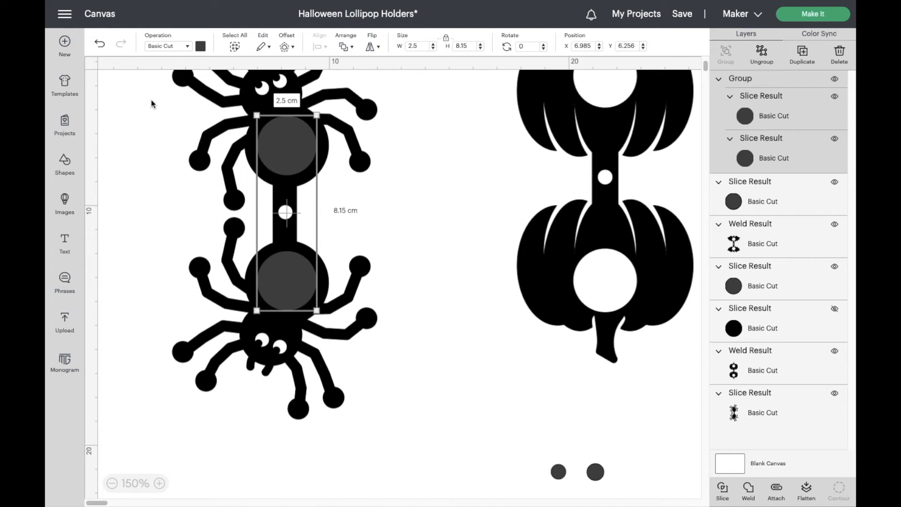
Weld the two grouped grey circles on the spider bodies into one shape
{"action": "left_click_drag", "start_coordinate": [152, 94], "coordinate": [374, 385]}
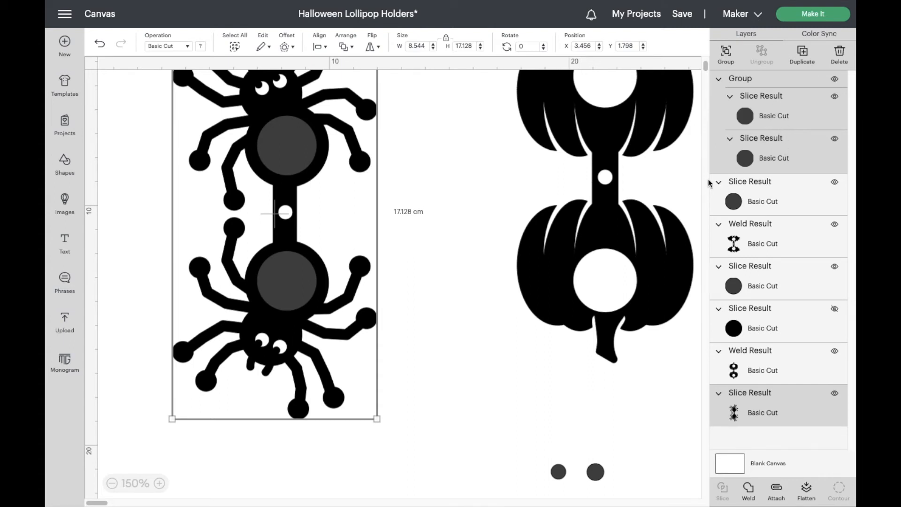
{"action": "left_click", "coordinate": [428, 196]}
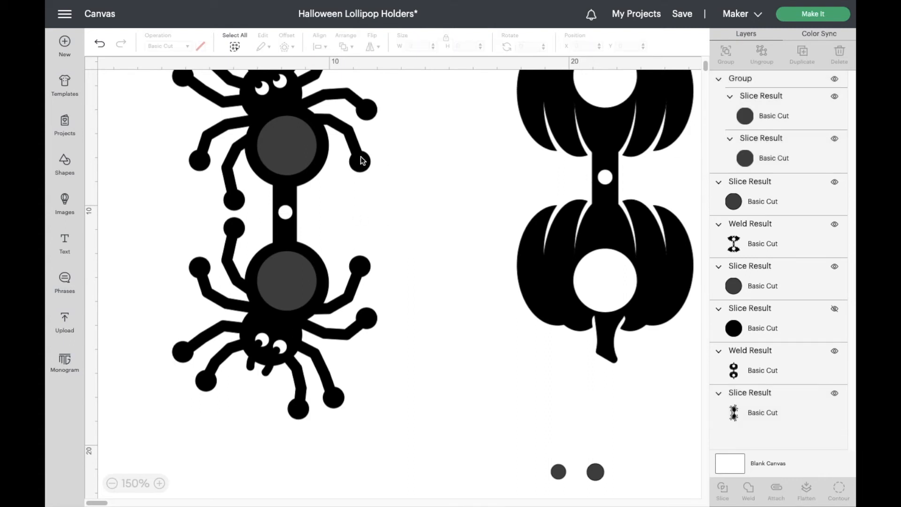
{"action": "left_click", "coordinate": [308, 152]}
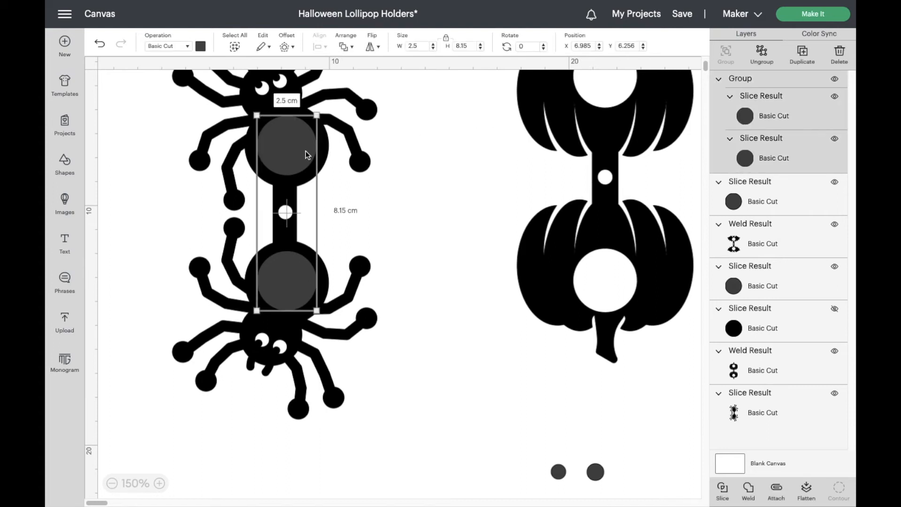
{"action": "left_click", "coordinate": [748, 489]}
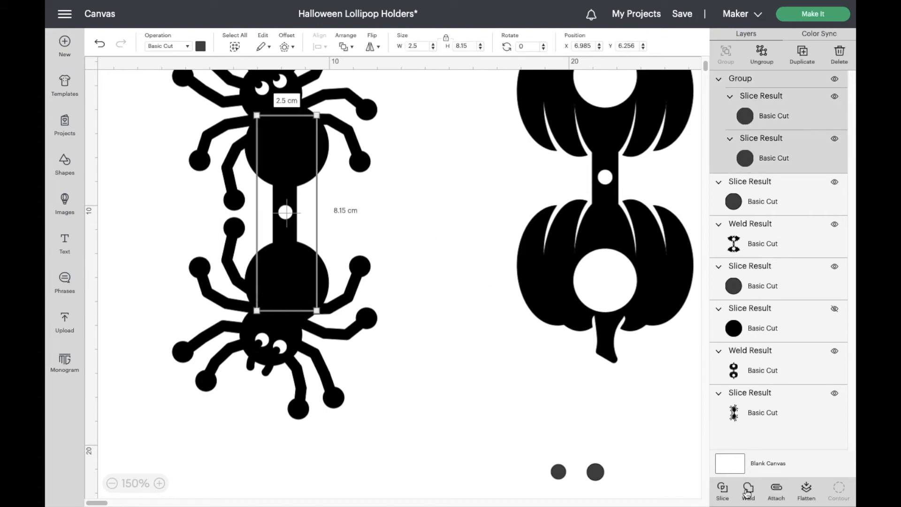
{"action": "left_click", "coordinate": [300, 151]}
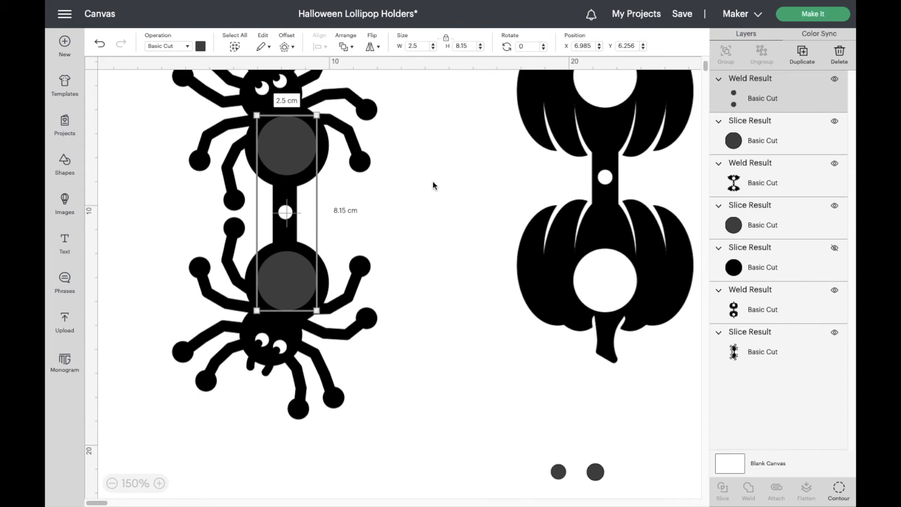
Slice the welded circles out of the spider holder, set the grey circles aside and delete the black cut-outs
{"action": "left_click_drag", "start_coordinate": [131, 99], "coordinate": [385, 382]}
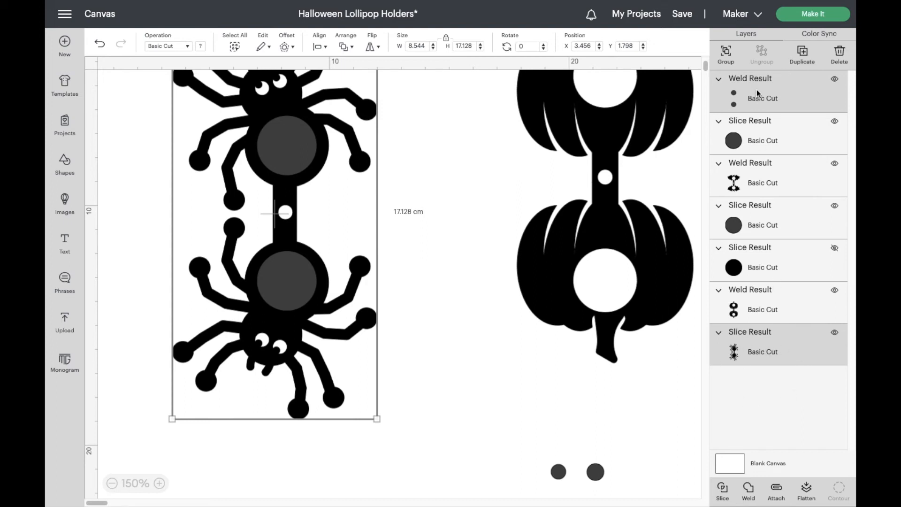
{"action": "left_click", "coordinate": [724, 489]}
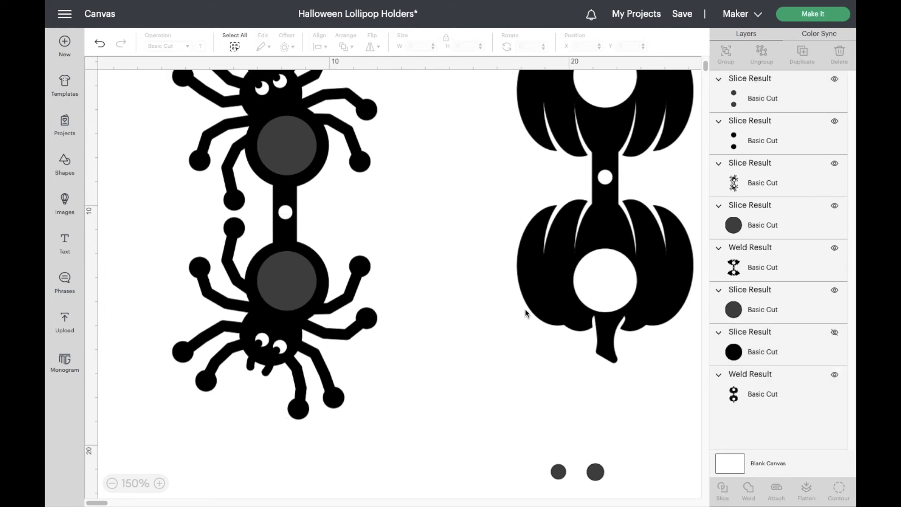
{"action": "left_click_drag", "start_coordinate": [295, 144], "coordinate": [481, 328]}
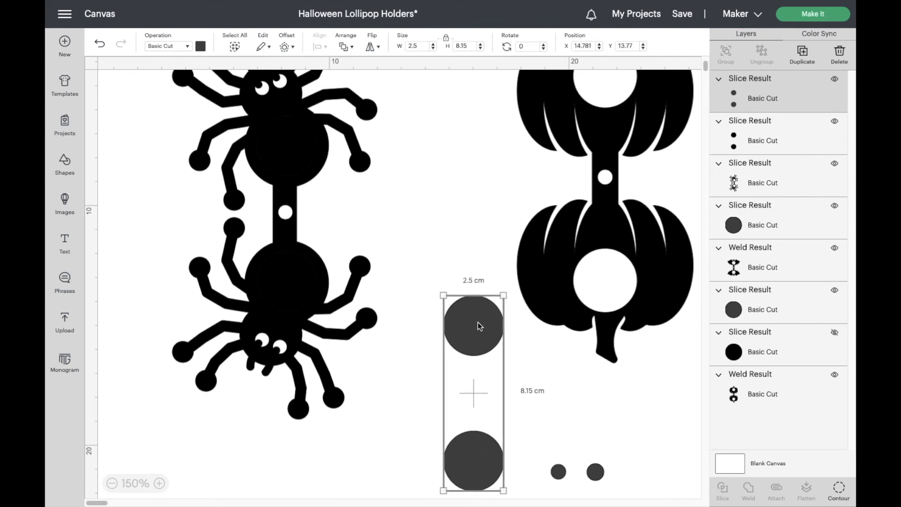
{"action": "left_click_drag", "start_coordinate": [292, 151], "coordinate": [449, 143]}
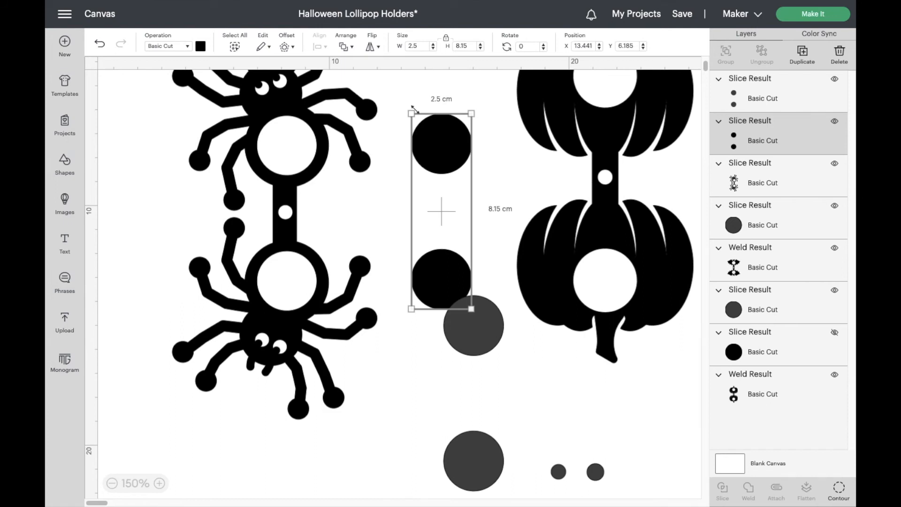
{"action": "key", "text": "Delete"}
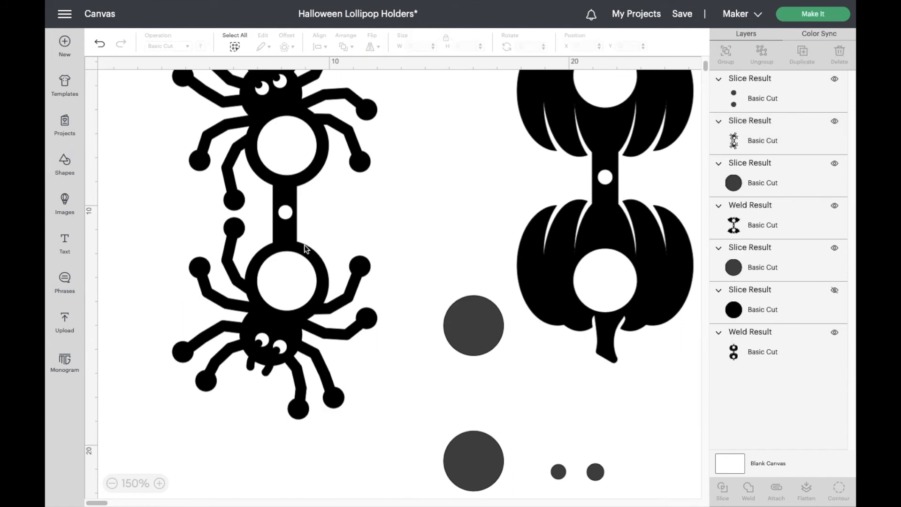
Move the spider holder down and slightly left so both spiders are fully in view
{"action": "left_click_drag", "start_coordinate": [287, 174], "coordinate": [251, 244]}
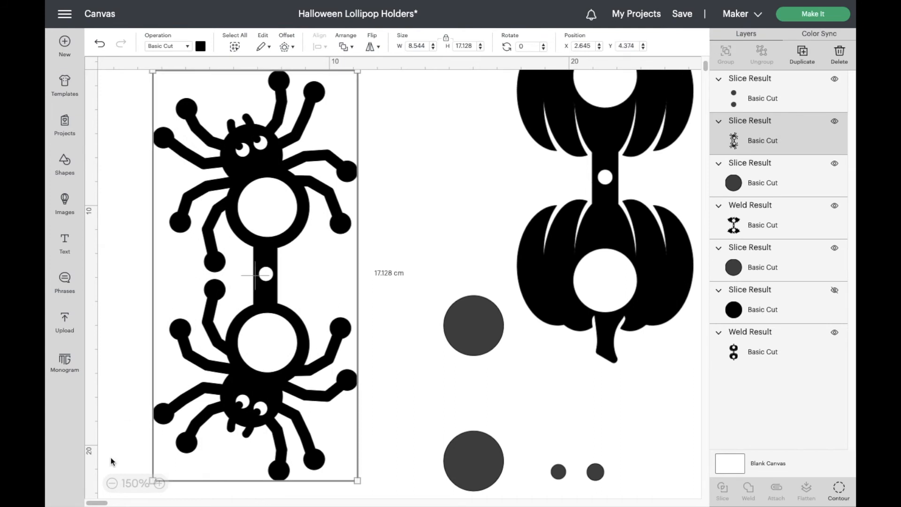
{"action": "left_click", "coordinate": [112, 483]}
{"action": "left_click", "coordinate": [112, 484]}
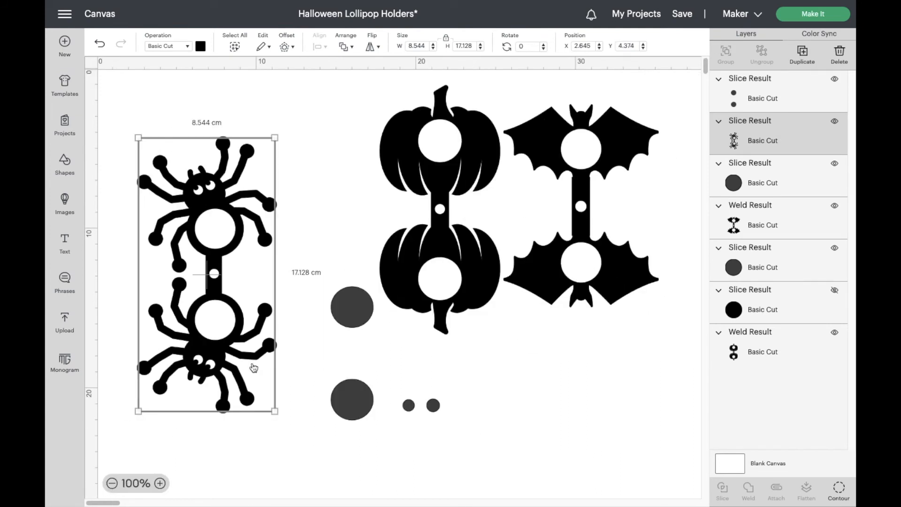
{"action": "left_click", "coordinate": [332, 192]}
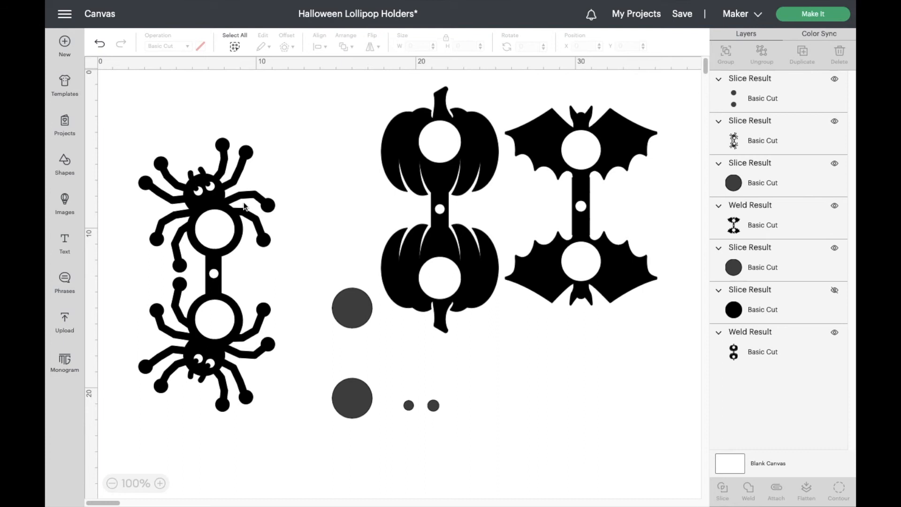
Hide all the leftover large and small grey circles
{"action": "left_click", "coordinate": [352, 306]}
{"action": "left_click", "coordinate": [834, 79]}
{"action": "left_click_drag", "start_coordinate": [398, 385], "coordinate": [459, 429]}
{"action": "left_click", "coordinate": [834, 164]}
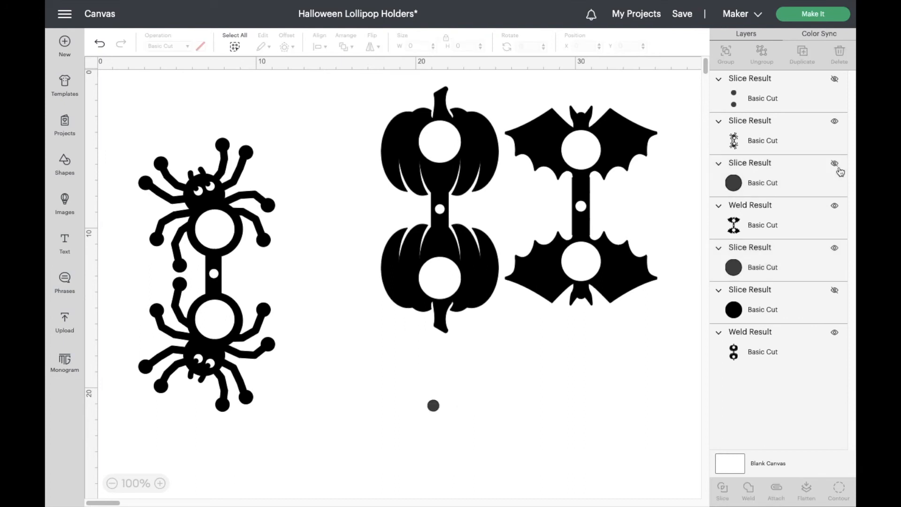
{"action": "left_click", "coordinate": [834, 248]}
Line up the spider, pumpkin and bat holders side by side, with the bat holder at about X 21.13, Y 3.70 cm
{"action": "left_click", "coordinate": [510, 227]}
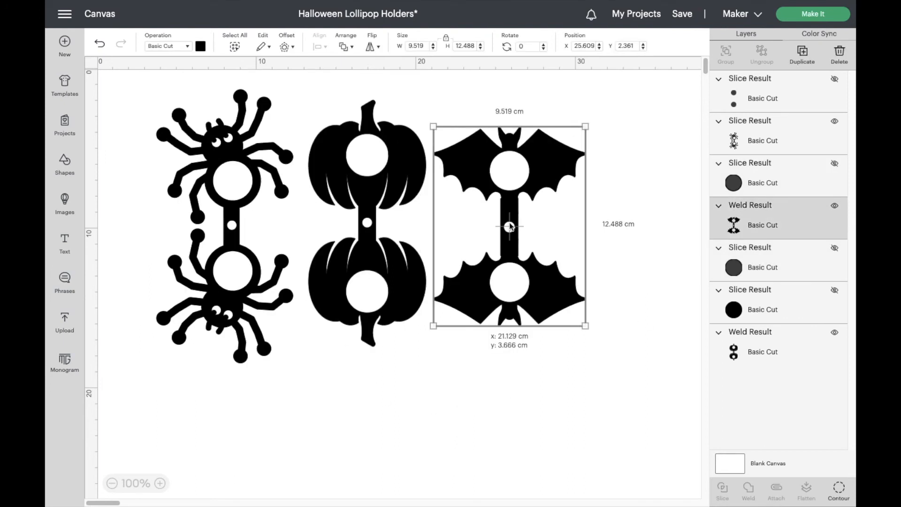
{"action": "left_click_drag", "start_coordinate": [510, 226], "coordinate": [510, 227]}
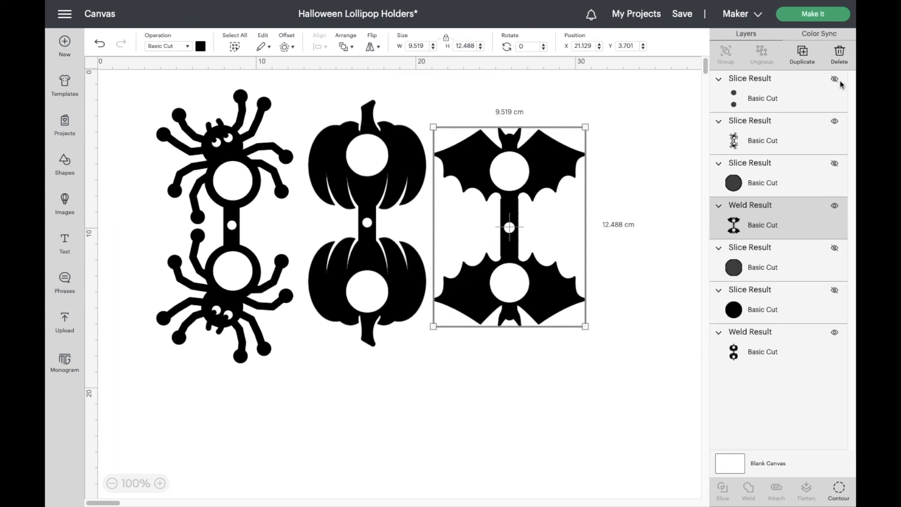
Hide the bat and pumpkin holders and move the spider holder to about X 13.16, Y 2.89 cm
{"action": "left_click", "coordinate": [834, 123]}
{"action": "left_click", "coordinate": [834, 207]}
{"action": "left_click", "coordinate": [834, 333]}
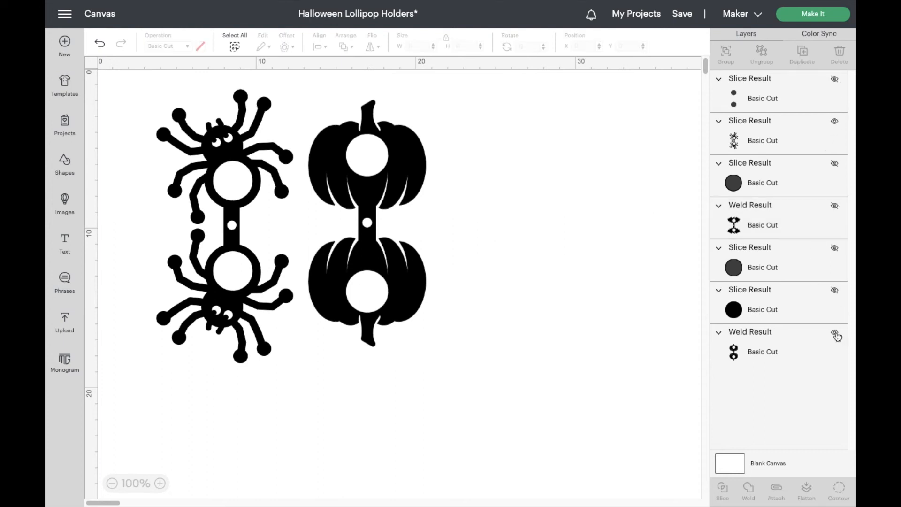
{"action": "left_click_drag", "start_coordinate": [211, 148], "coordinate": [362, 174]}
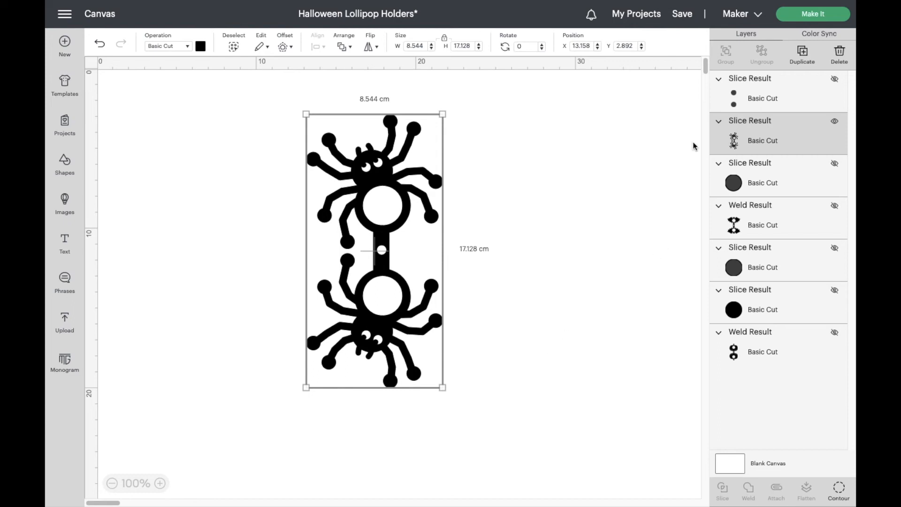
Send the spider holder to be made on a 30.5 cm mat and set the base material to Medium Cardstock – 80 lb (216 gsm)
{"action": "left_click", "coordinate": [795, 18]}
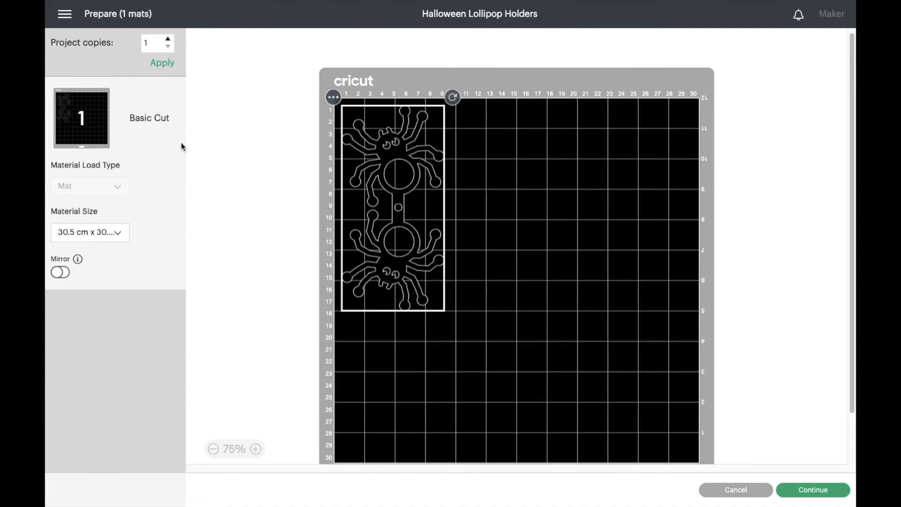
{"action": "left_click", "coordinate": [822, 491]}
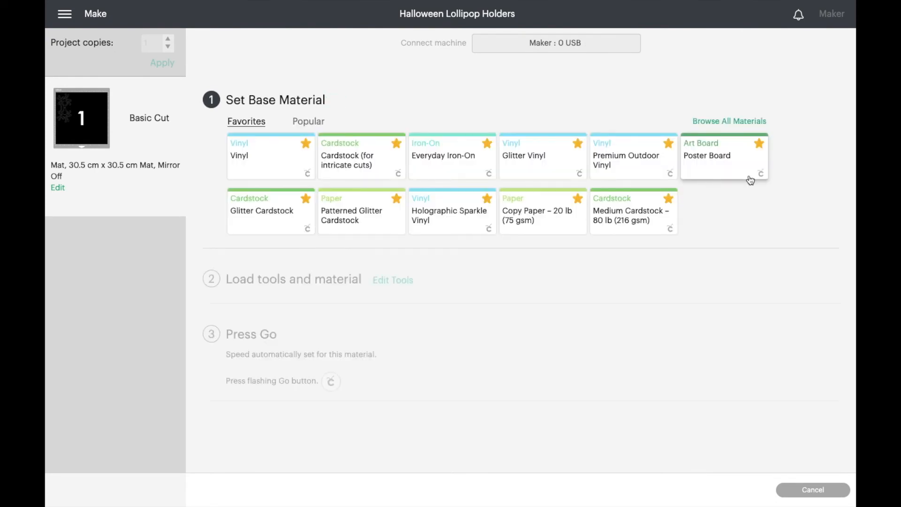
{"action": "left_click", "coordinate": [638, 215]}
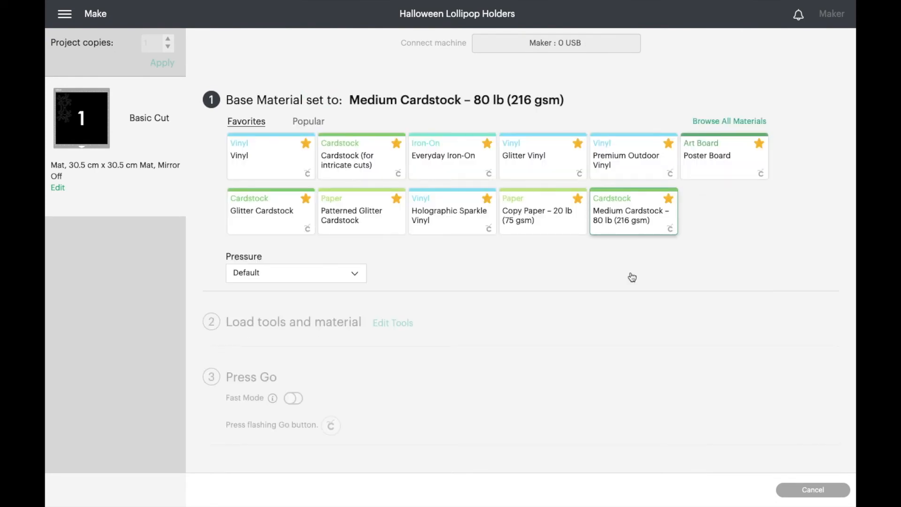